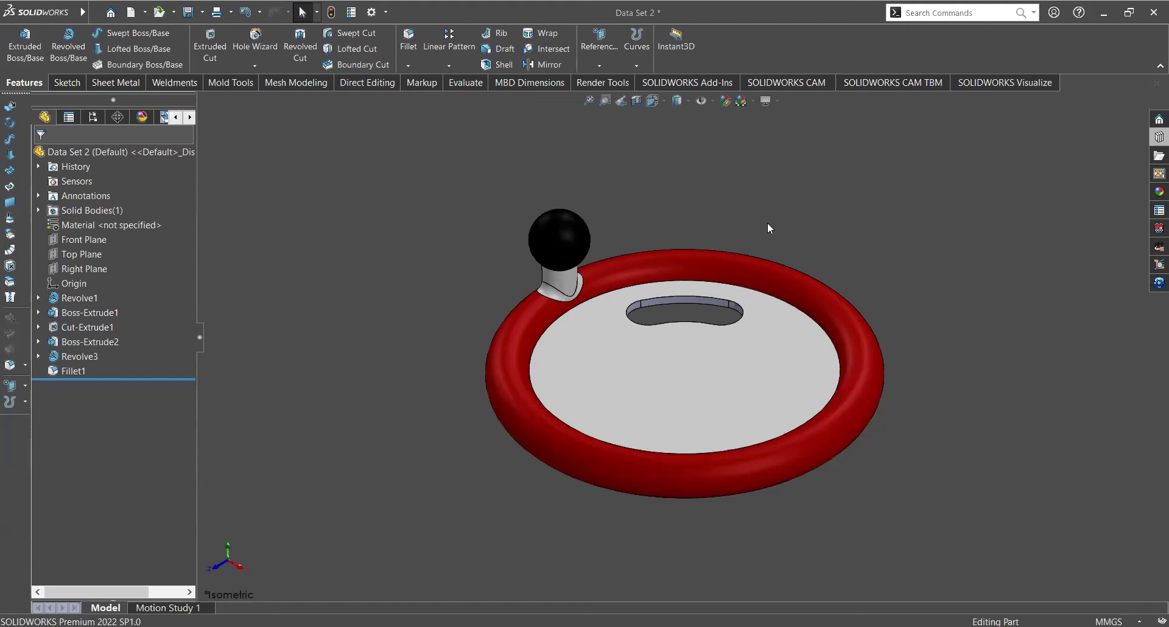
- Set up a Mirror of the curved slot cut about the Front Plane, with the Right Plane as secondary mirror plane
{"action": "mouse_move", "coordinate": [640, 361]}
{"action": "middle_mouse_down"}
{"action": "mouse_move", "coordinate": [652, 348]}
{"action": "mouse_move", "coordinate": [666, 365]}
{"action": "mouse_move", "coordinate": [655, 375]}
{"action": "middle_mouse_up"}
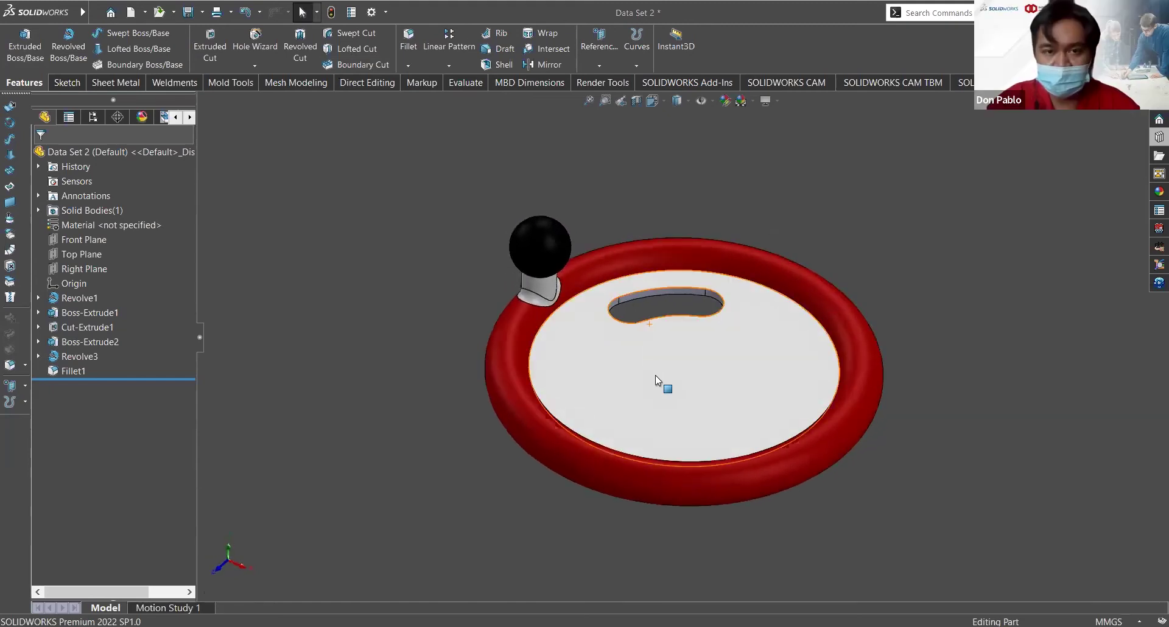
{"action": "left_click", "coordinate": [545, 67]}
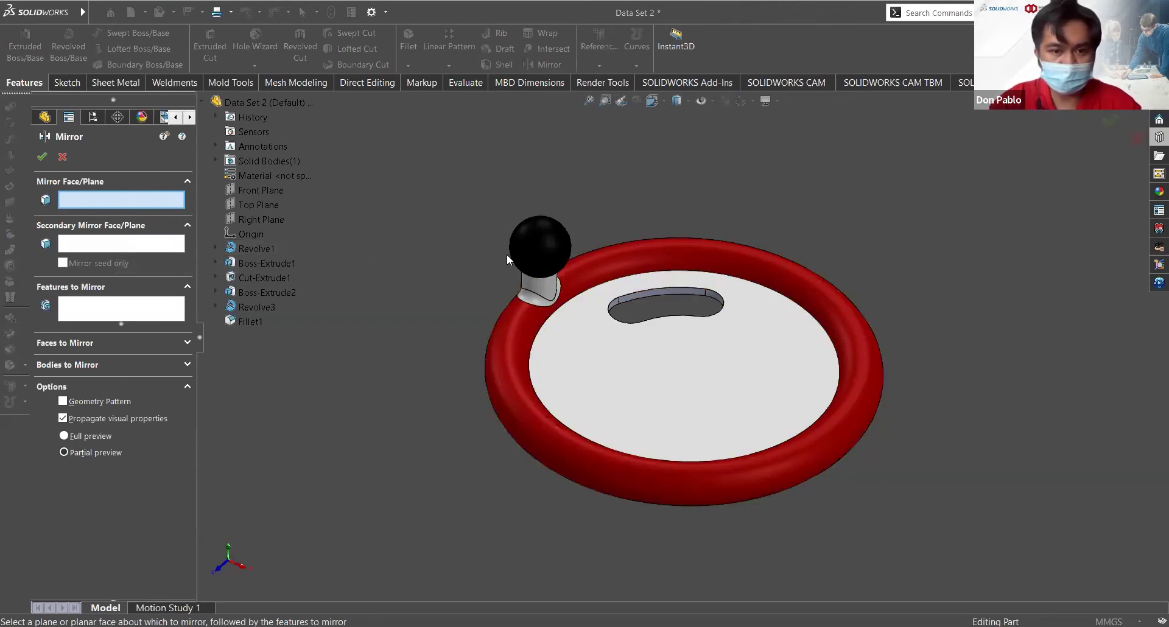
{"action": "left_click", "coordinate": [263, 192]}
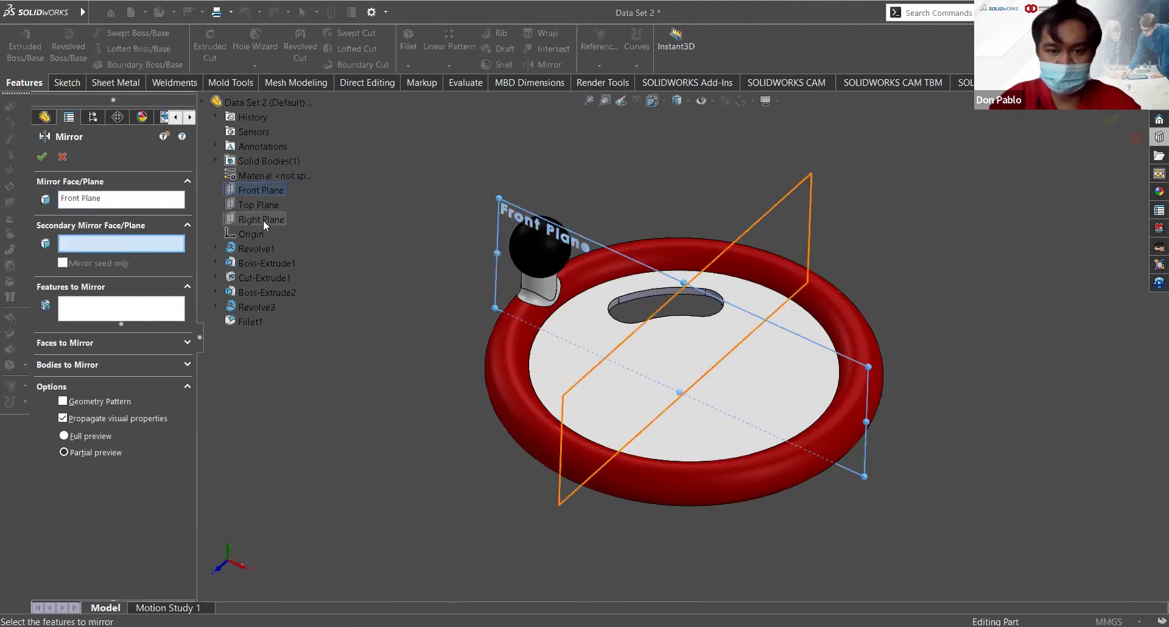
{"action": "left_click", "coordinate": [264, 221]}
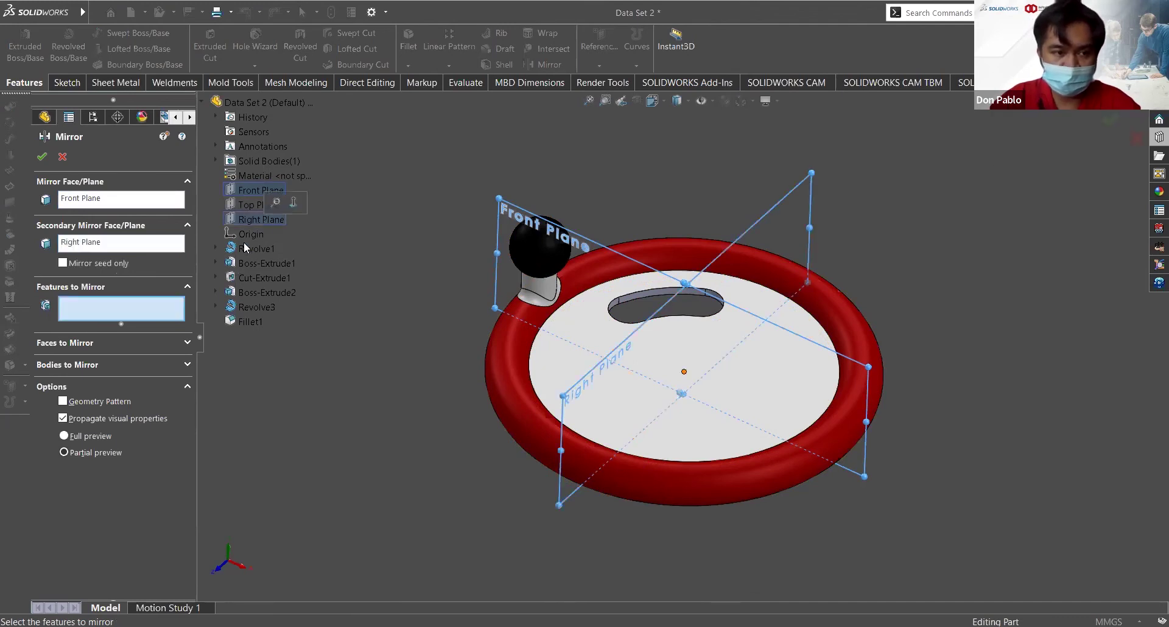
{"action": "left_click", "coordinate": [696, 297]}
{"action": "middle_click_drag", "start_coordinate": [700, 301], "coordinate": [719, 442]}
{"action": "key", "text": "ctrl+5"}
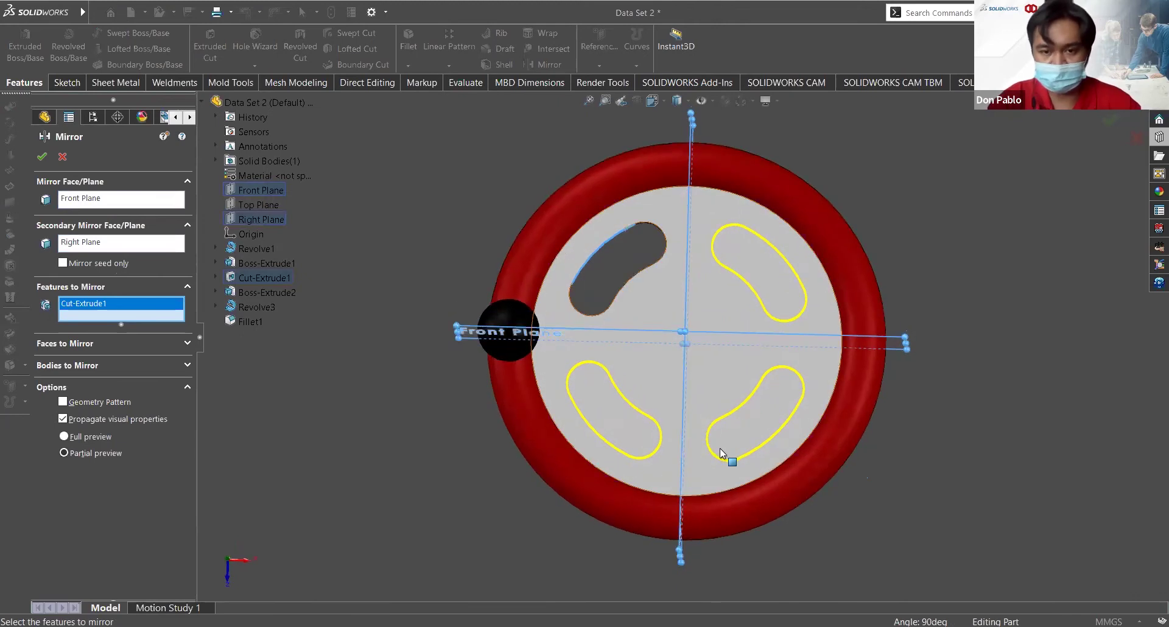
{"action": "key", "text": "space"}
{"action": "left_click", "coordinate": [573, 348]}
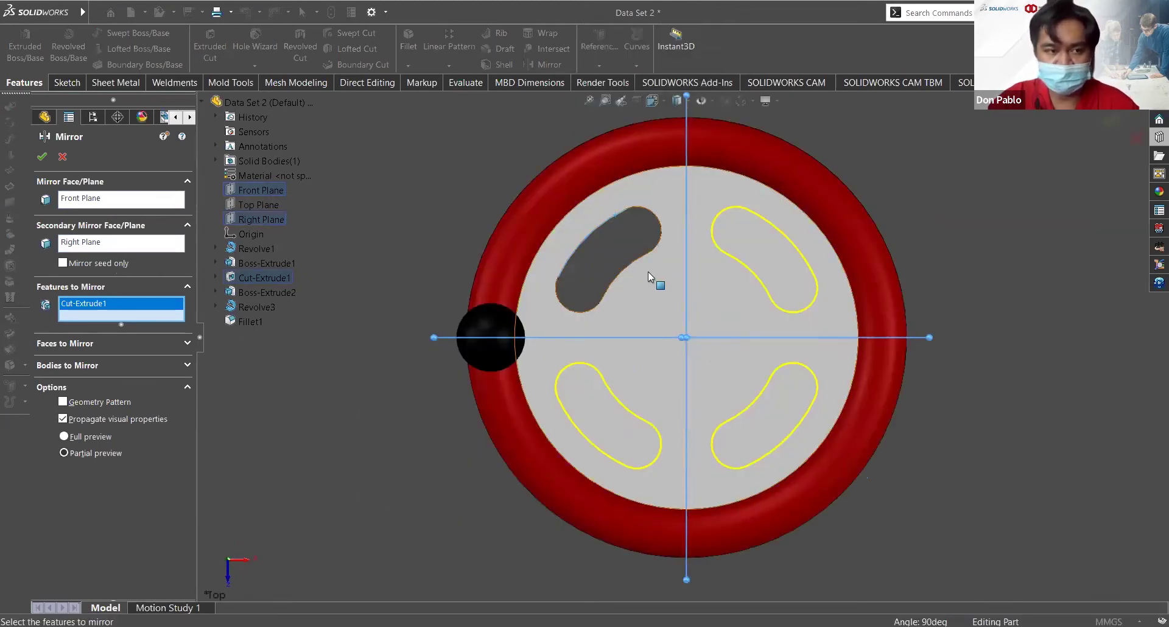
- Remove the Right Plane from the mirror definition and create the mirrored slot about the Front Plane only
{"action": "left_click", "coordinate": [118, 244]}
{"action": "key", "text": "Delete"}
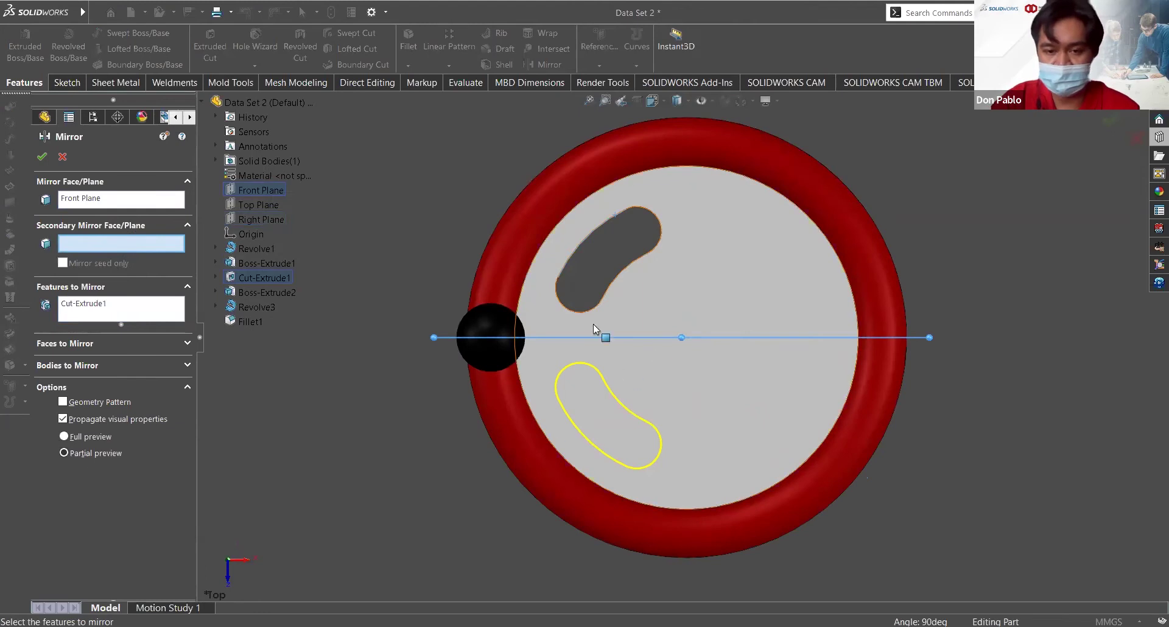
{"action": "left_click", "coordinate": [42, 157]}
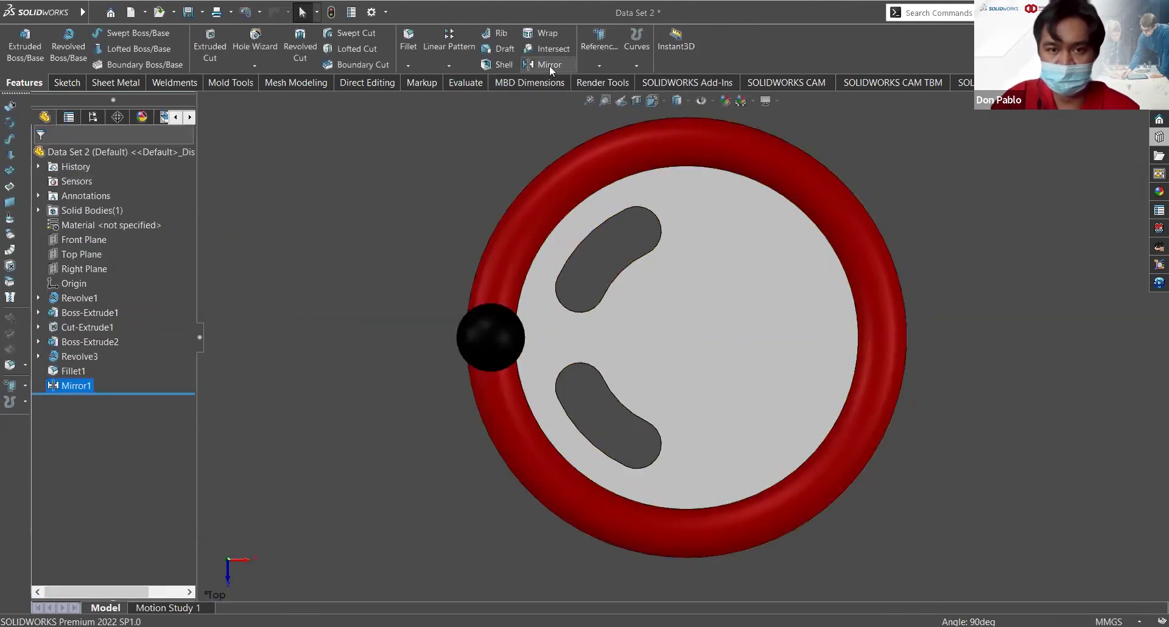
{"action": "left_click", "coordinate": [549, 65]}
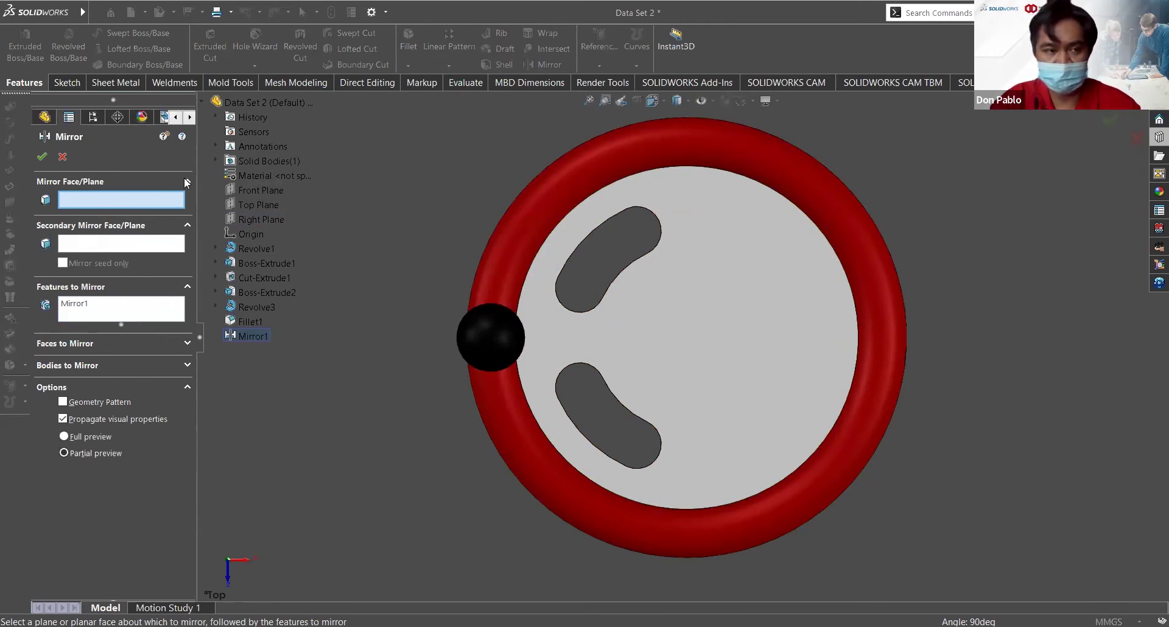
{"action": "left_click", "coordinate": [62, 156]}
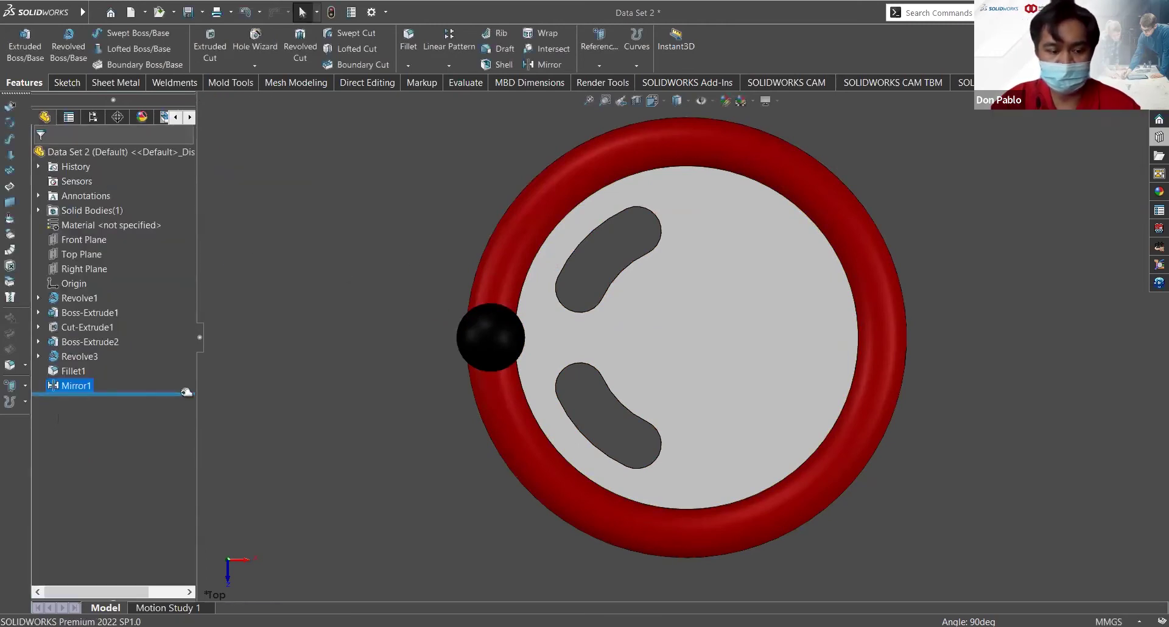
- Edit the existing mirror feature to add the Right Plane as secondary mirror plane for the slot cut
{"action": "left_click", "coordinate": [74, 342]}
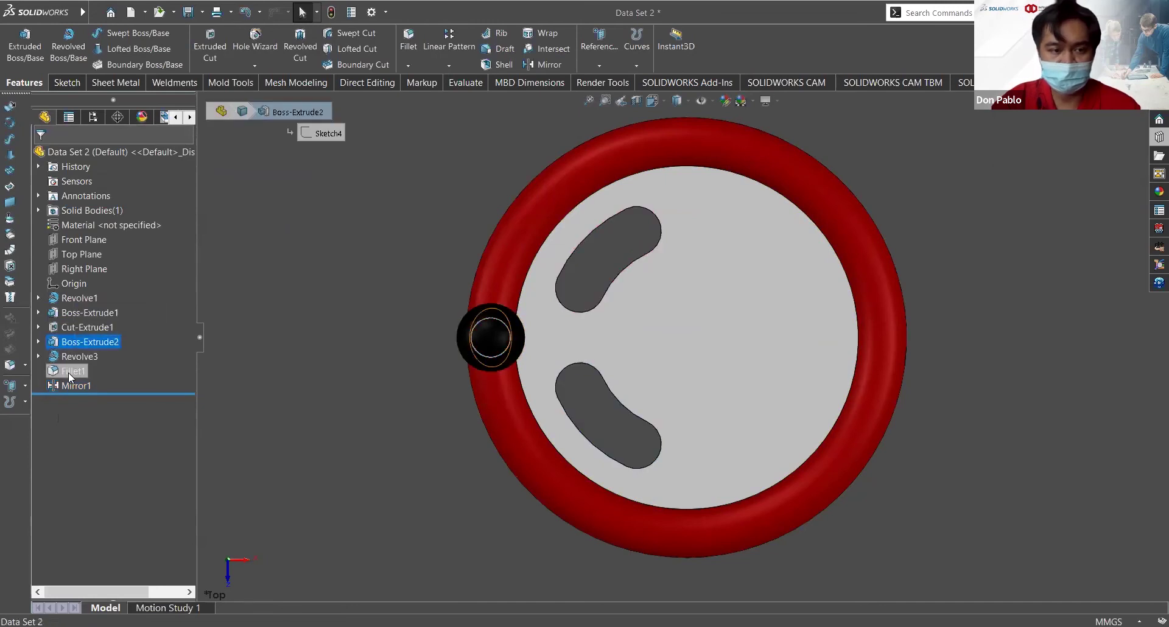
{"action": "left_click", "coordinate": [72, 386]}
{"action": "left_click", "coordinate": [71, 357]}
{"action": "middle_click_drag", "start_coordinate": [577, 366], "coordinate": [685, 371]}
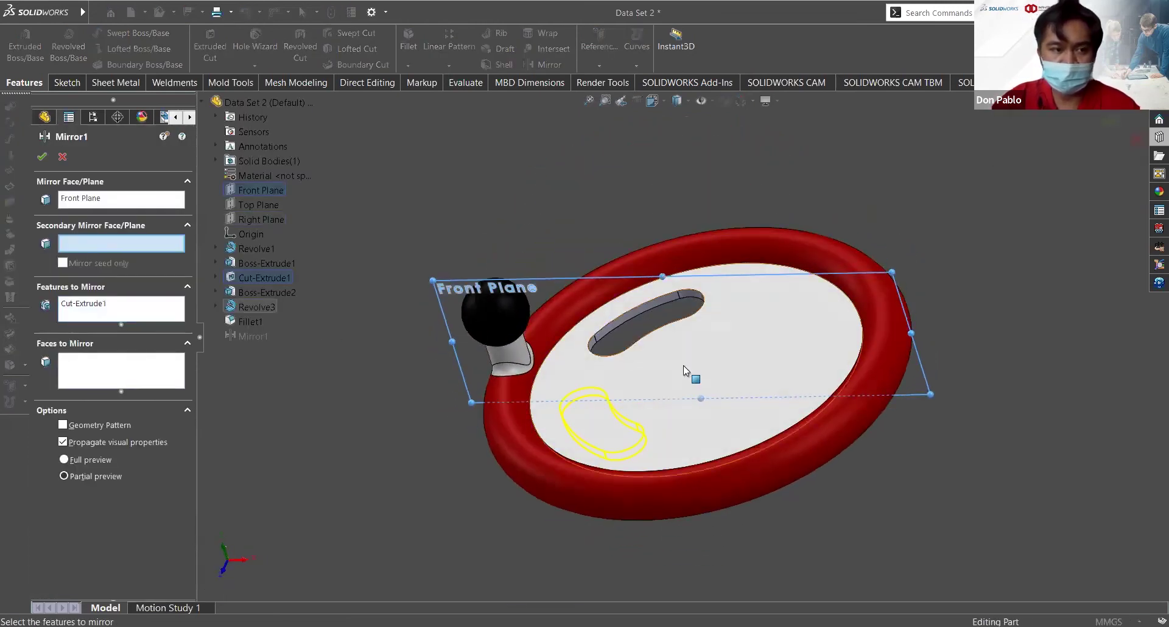
{"action": "middle_click_drag", "start_coordinate": [642, 303], "coordinate": [654, 305]}
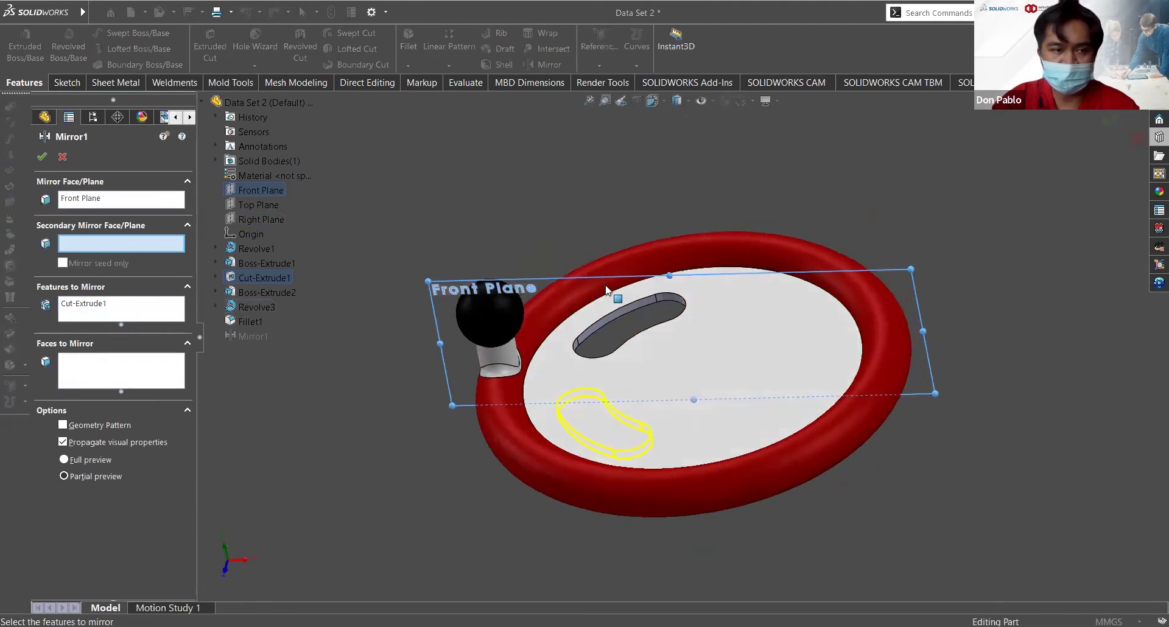
{"action": "left_click", "coordinate": [260, 220]}
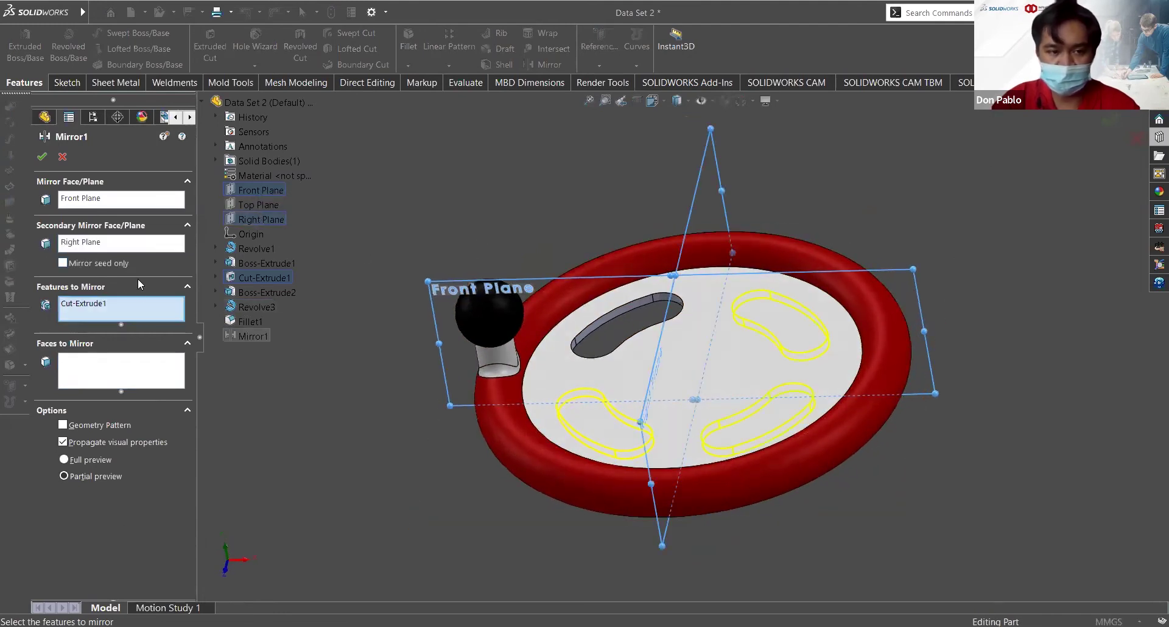
{"action": "left_click", "coordinate": [43, 158]}
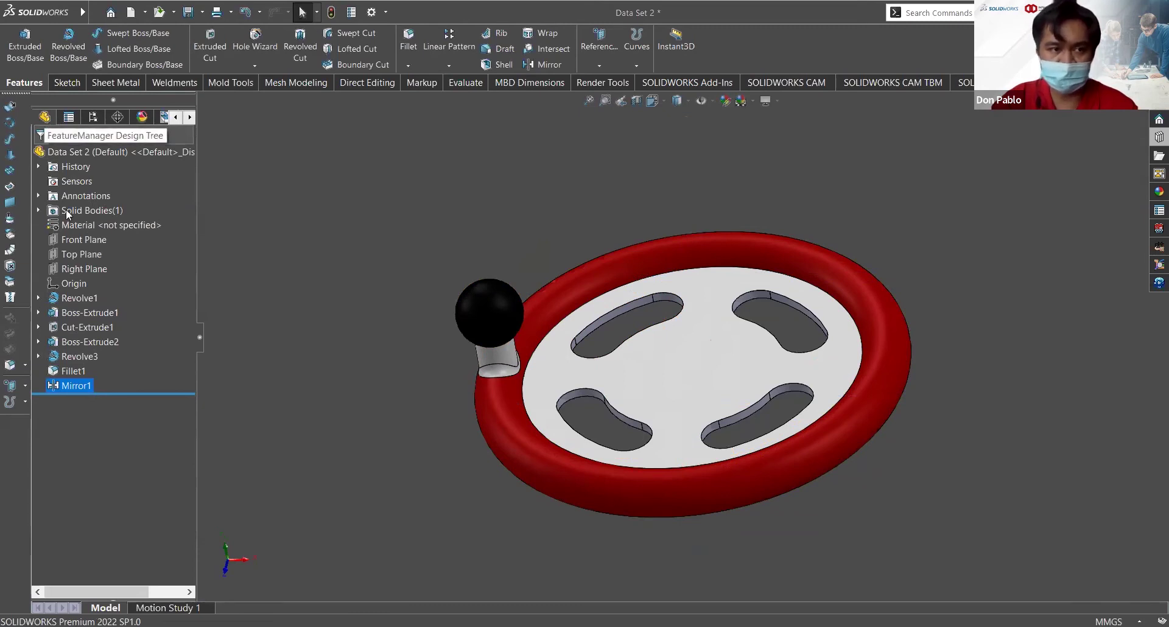
- Start a section view of the wheel on the Front Plane and rotate the section plane about 15.7 degrees
{"action": "middle_click_drag", "start_coordinate": [674, 249], "coordinate": [686, 325]}
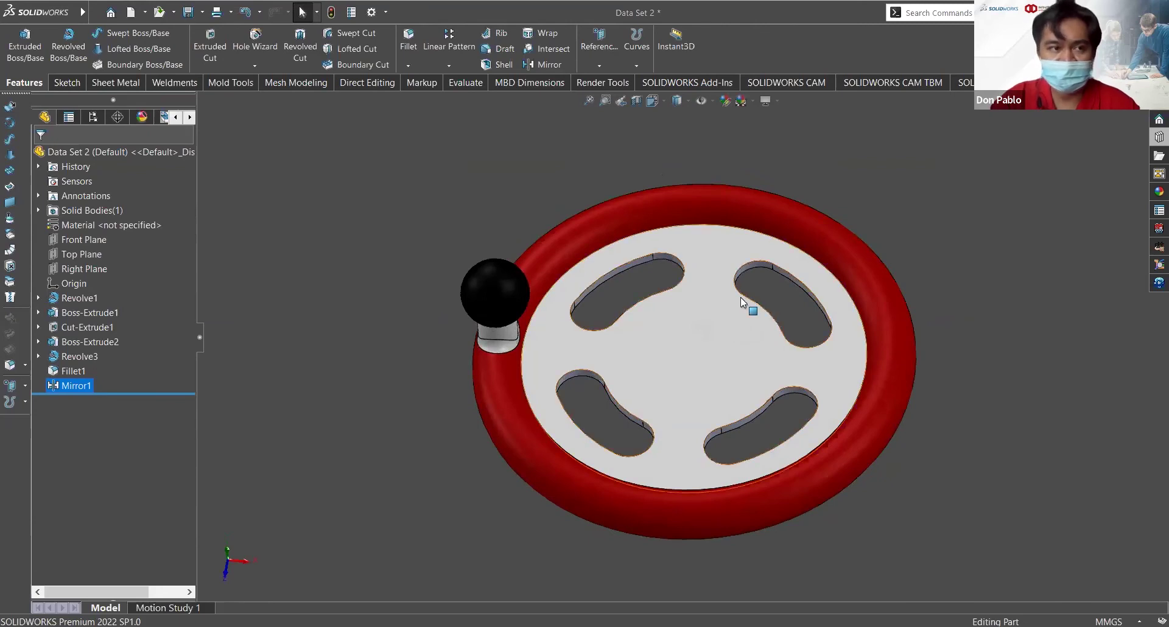
{"action": "middle_click_drag", "start_coordinate": [674, 313], "coordinate": [663, 290]}
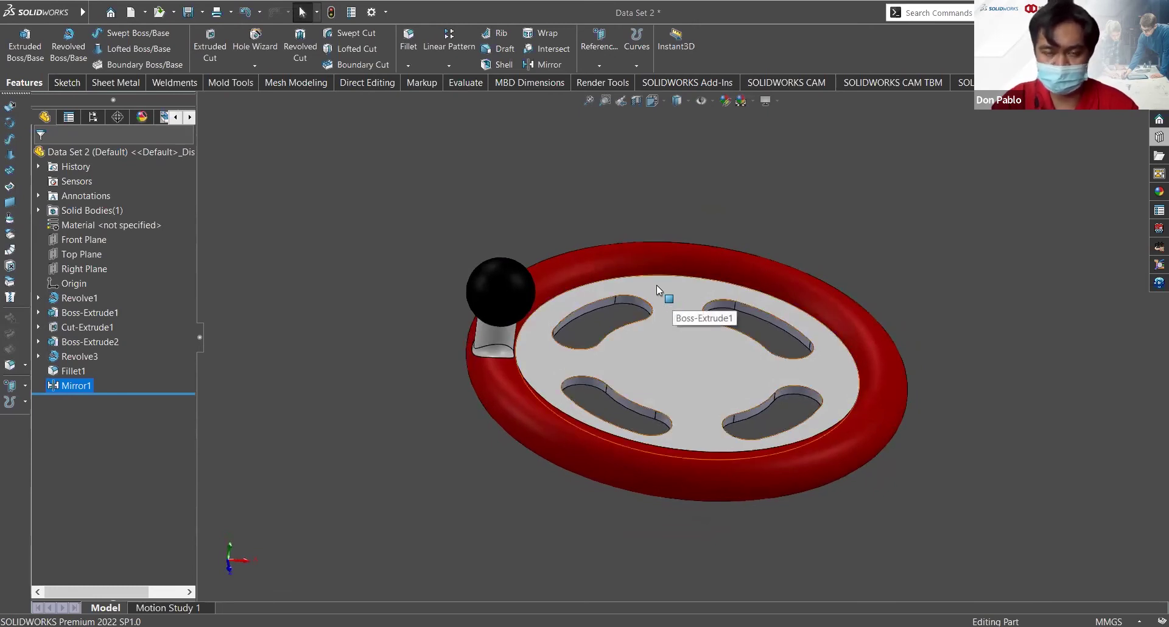
{"action": "left_click", "coordinate": [636, 101]}
{"action": "middle_click_drag", "start_coordinate": [623, 181], "coordinate": [282, 364]}
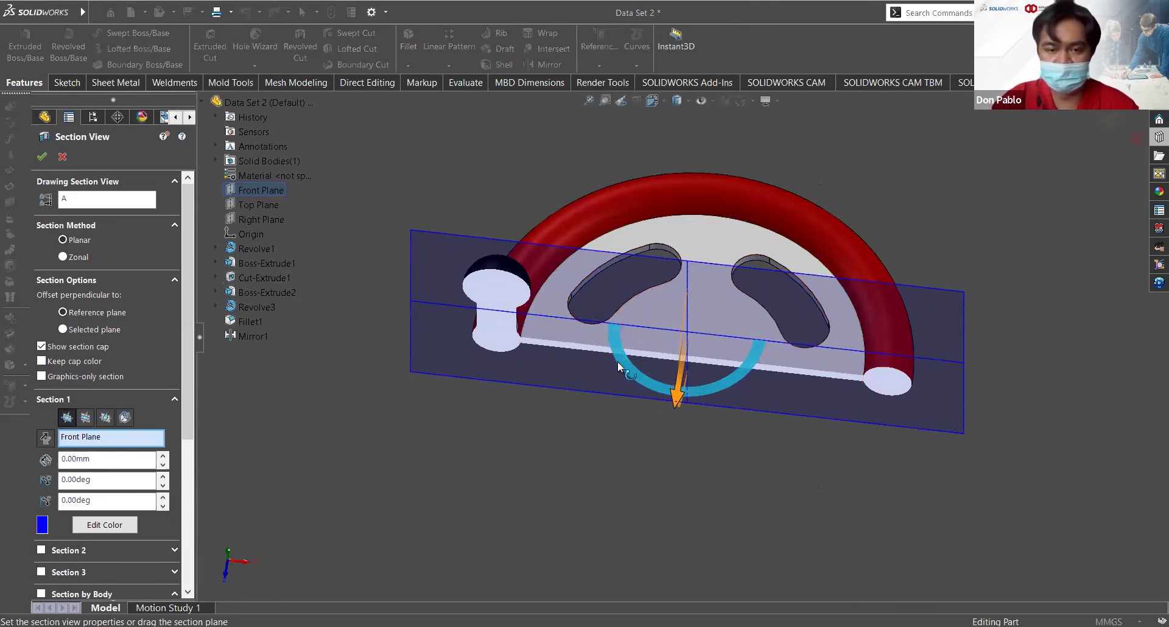
{"action": "left_click_drag", "start_coordinate": [620, 362], "coordinate": [127, 418]}
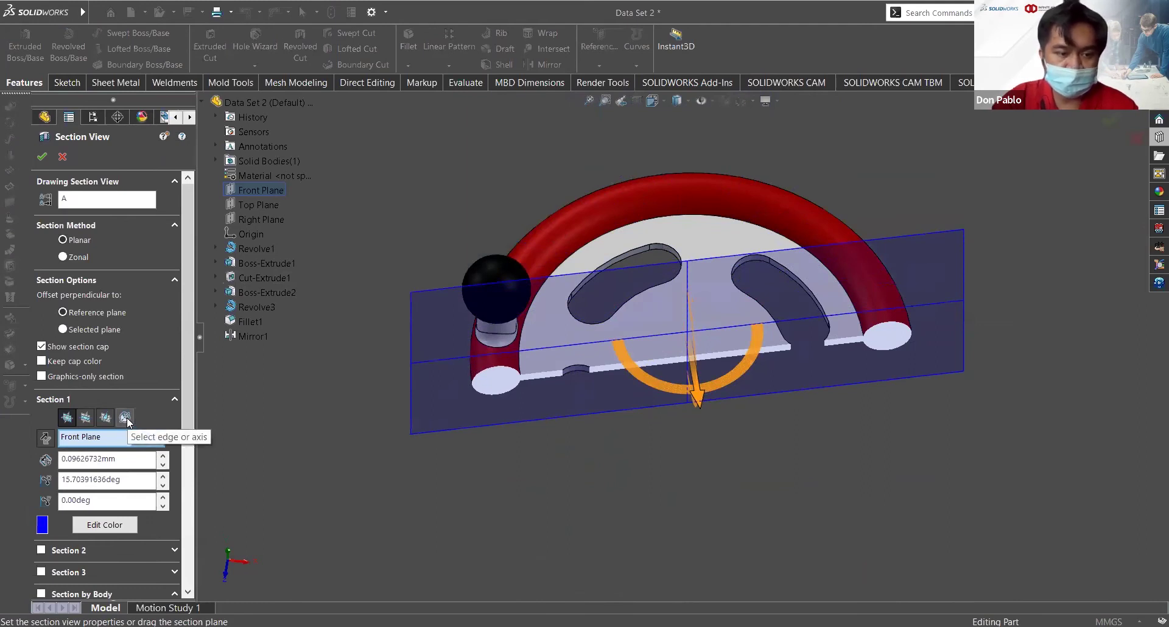
- Define the section by axis instead, using the knob stem's cylindrical face and the origin point
{"action": "left_click", "coordinate": [124, 418]}
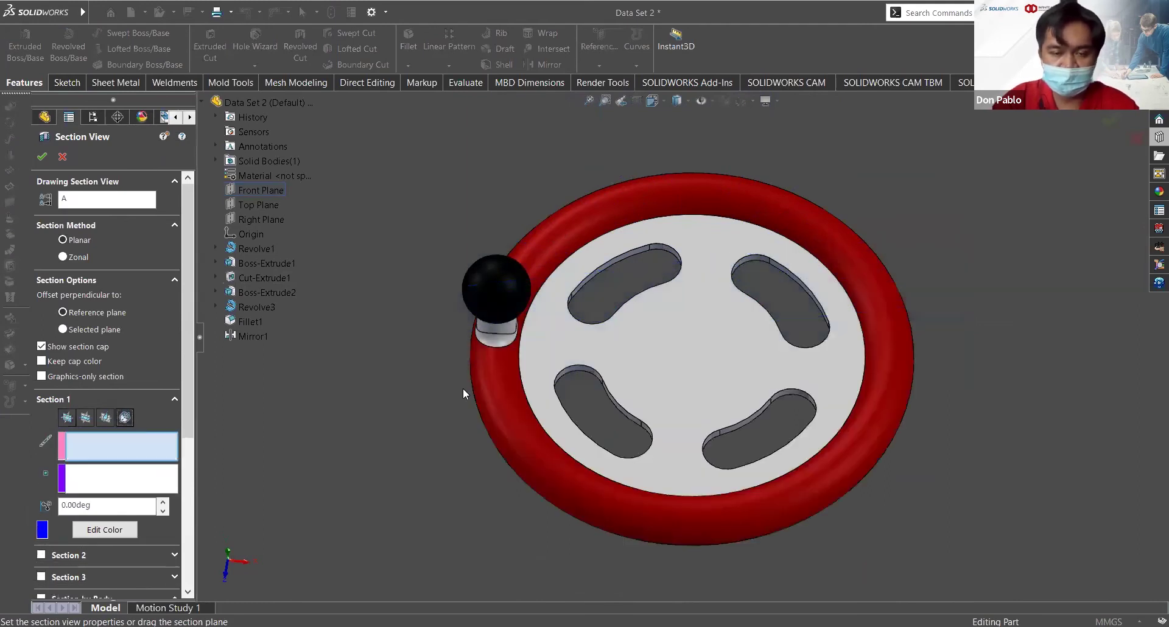
{"action": "middle_click_drag", "start_coordinate": [656, 286], "coordinate": [508, 340]}
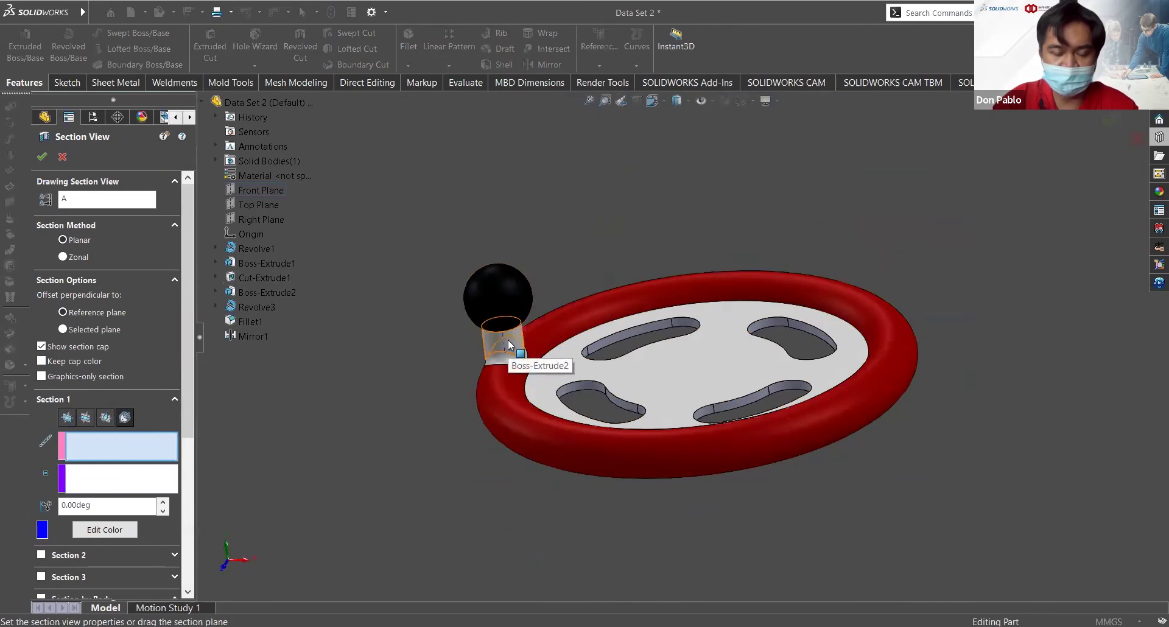
{"action": "left_click", "coordinate": [508, 340]}
{"action": "middle_click_drag", "start_coordinate": [562, 182], "coordinate": [569, 353]}
- Rotate the section plane around the knob stem's axis to examine the wheel's interior, and leave the section view
{"action": "left_click_drag", "start_coordinate": [529, 392], "coordinate": [639, 256]}
{"action": "middle_click_drag", "start_coordinate": [650, 270], "coordinate": [635, 389]}
{"action": "left_click_drag", "start_coordinate": [635, 389], "coordinate": [618, 396]}
{"action": "middle_click_drag", "start_coordinate": [619, 397], "coordinate": [673, 330]}
{"action": "mouse_move", "coordinate": [673, 331]}
{"action": "left_mouse_down"}
{"action": "mouse_move", "coordinate": [586, 239]}
{"action": "mouse_move", "coordinate": [533, 291]}
{"action": "mouse_move", "coordinate": [592, 366]}
{"action": "mouse_move", "coordinate": [619, 360]}
{"action": "mouse_move", "coordinate": [655, 325]}
{"action": "left_mouse_up"}
{"action": "middle_click_drag", "start_coordinate": [655, 325], "coordinate": [661, 326]}
{"action": "scroll", "coordinate": [661, 326], "scroll_direction": "up", "scroll_amount": 2}
{"action": "left_click_drag", "start_coordinate": [662, 328], "coordinate": [615, 237]}
{"action": "middle_click_drag", "start_coordinate": [616, 238], "coordinate": [650, 329]}
{"action": "scroll", "coordinate": [650, 325], "scroll_direction": "down", "scroll_amount": 2}
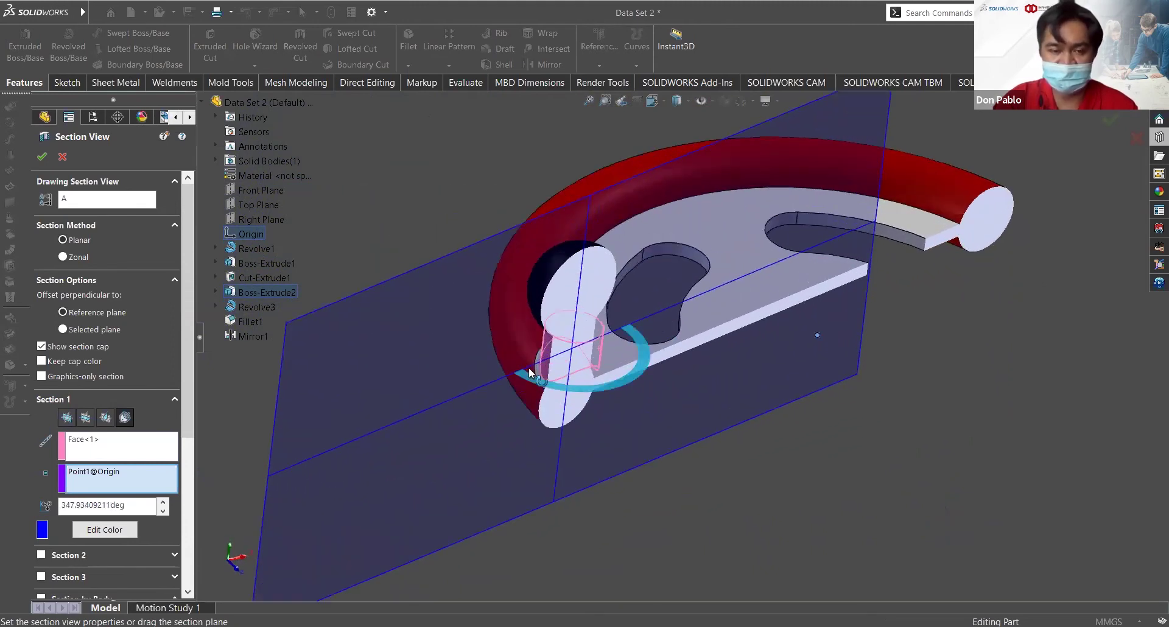
{"action": "left_click_drag", "start_coordinate": [645, 347], "coordinate": [623, 384]}
{"action": "key", "text": "Escape"}
{"action": "middle_click_drag", "start_coordinate": [834, 375], "coordinate": [694, 305]}
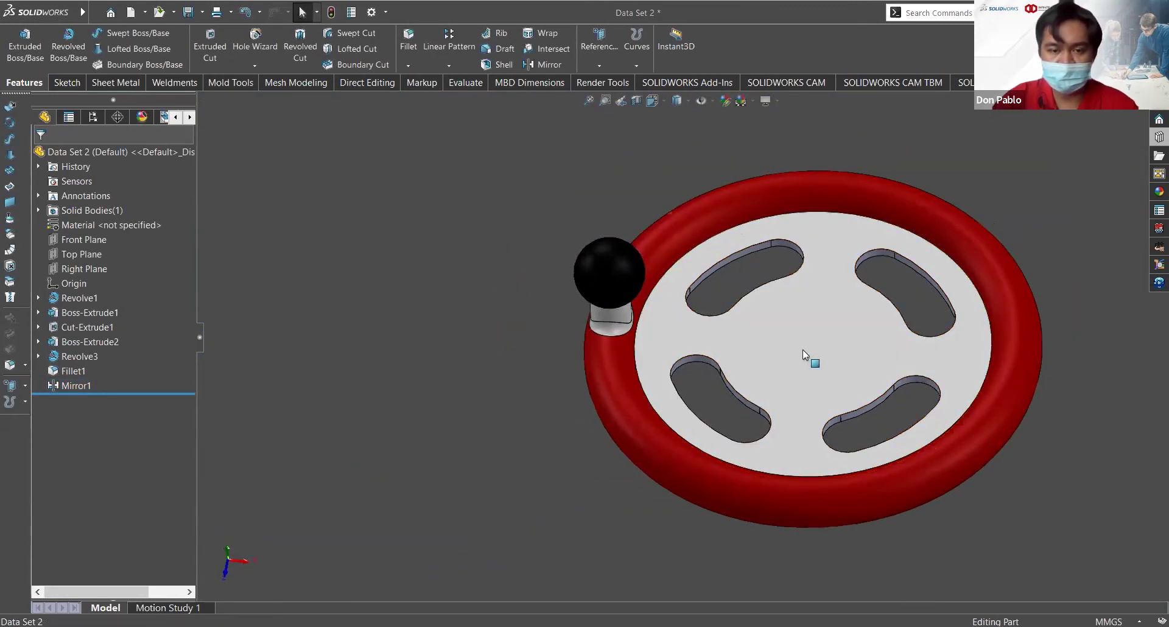
- Start a Hole Wizard feature with the ANSI Metric dowel slot type, keeping the custom sizing values
{"action": "scroll", "coordinate": [866, 345], "scroll_direction": "down", "scroll_amount": 3}
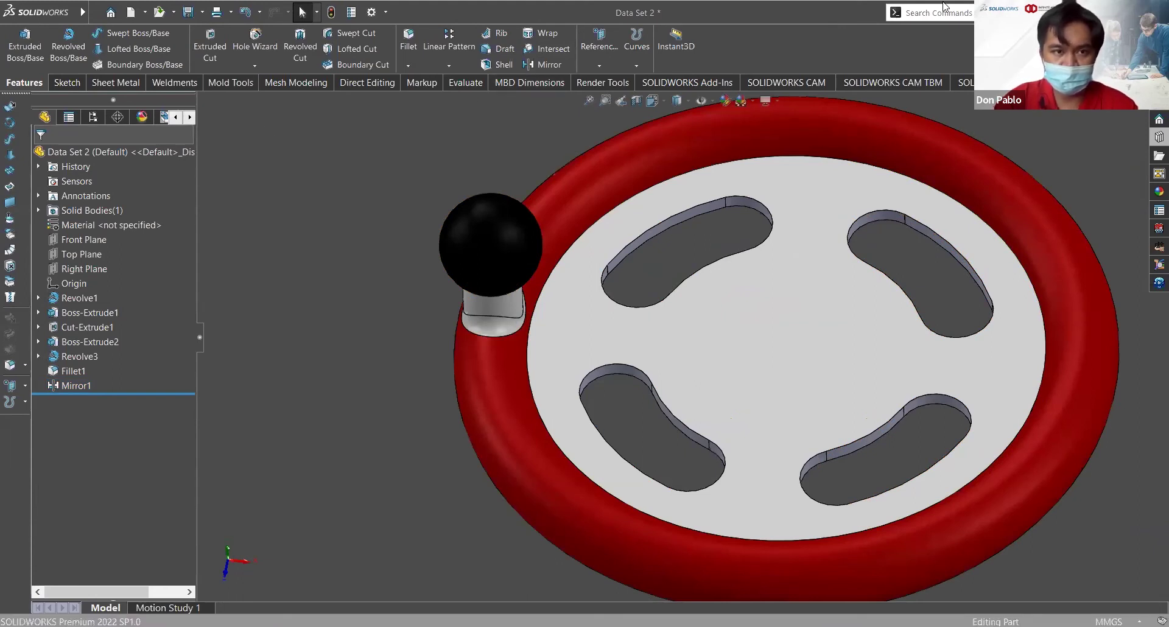
{"action": "left_click", "coordinate": [259, 47]}
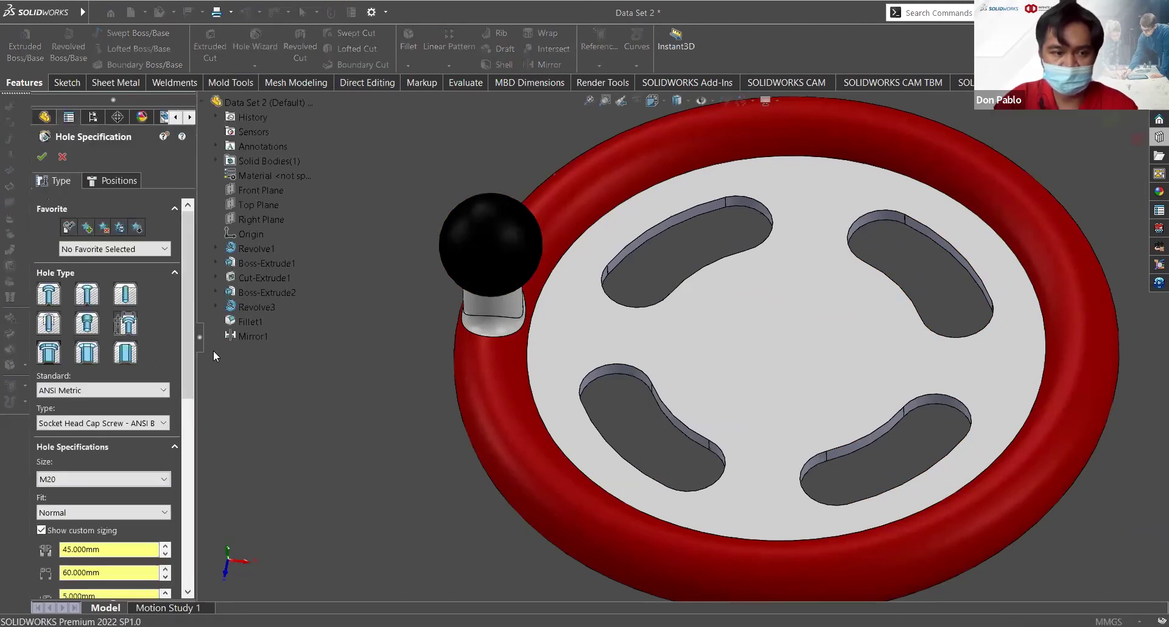
{"action": "left_click", "coordinate": [128, 358]}
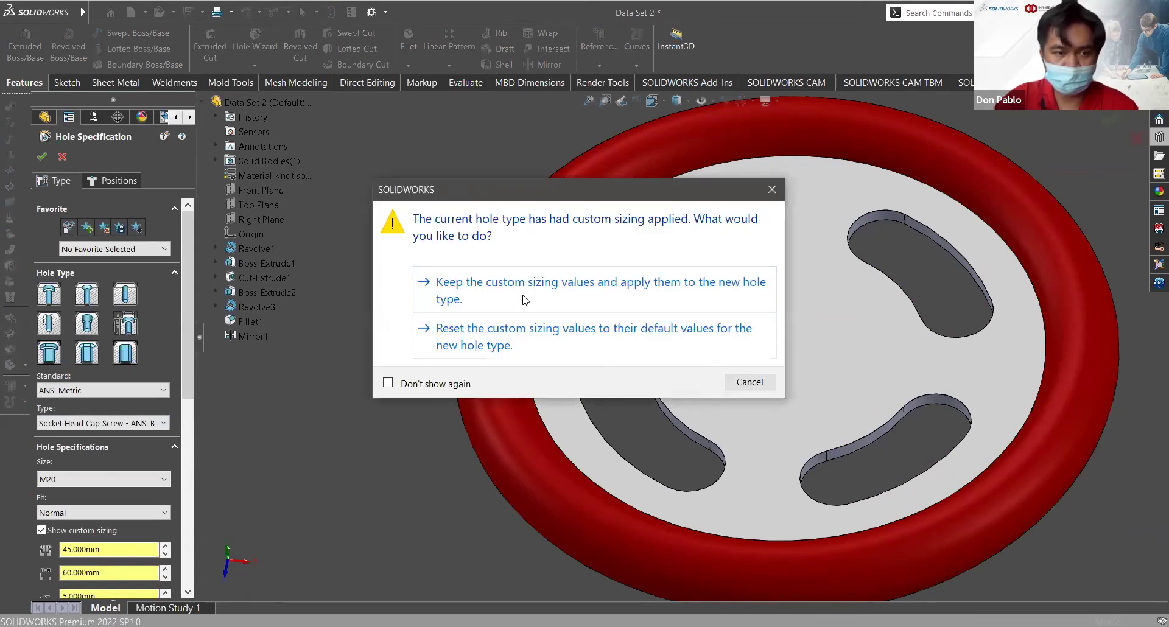
{"action": "left_click", "coordinate": [524, 299]}
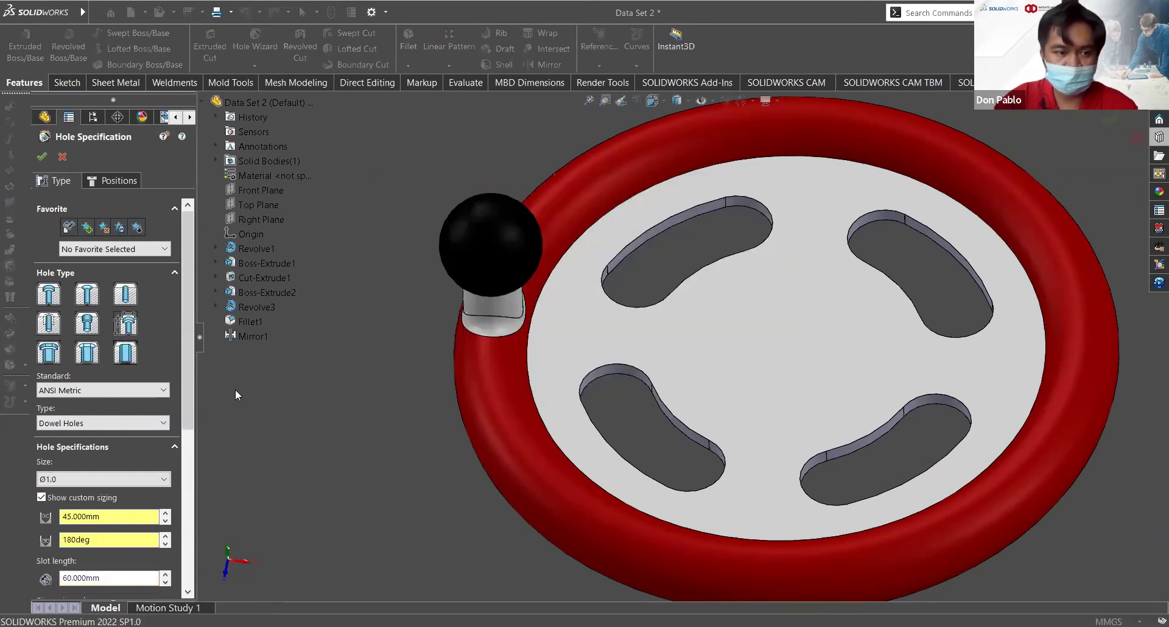
- Set the slot size to Ø20.0 and its dimension scheme to center-to-center length
{"action": "left_click", "coordinate": [102, 480]}
{"action": "scroll", "coordinate": [78, 547], "scroll_direction": "down", "scroll_amount": 1}
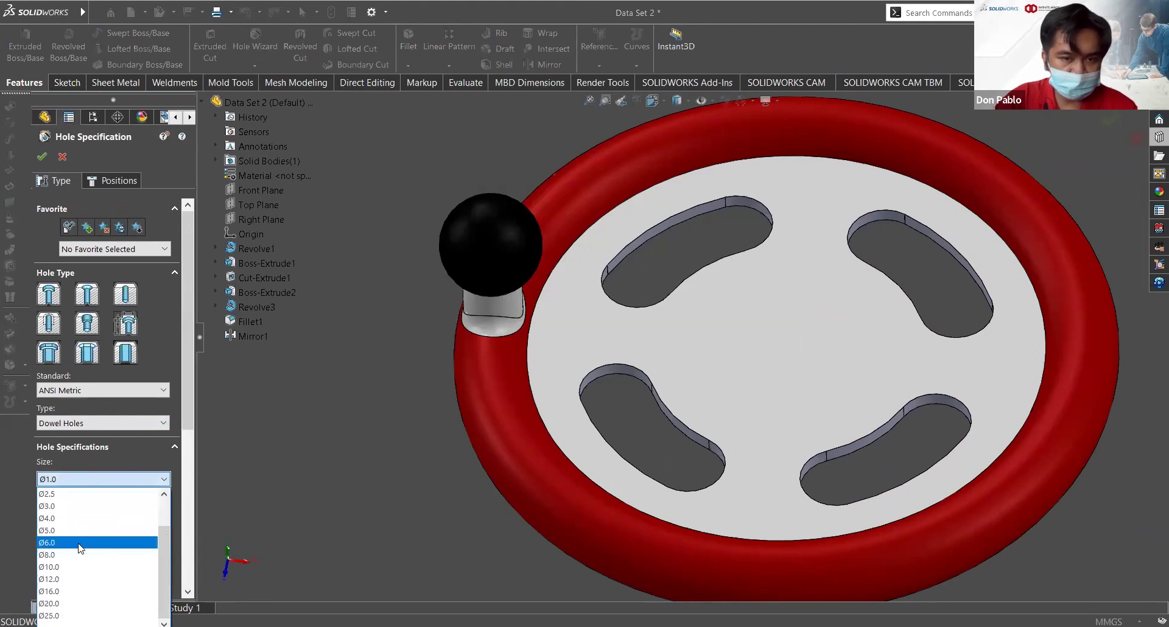
{"action": "left_click", "coordinate": [80, 602]}
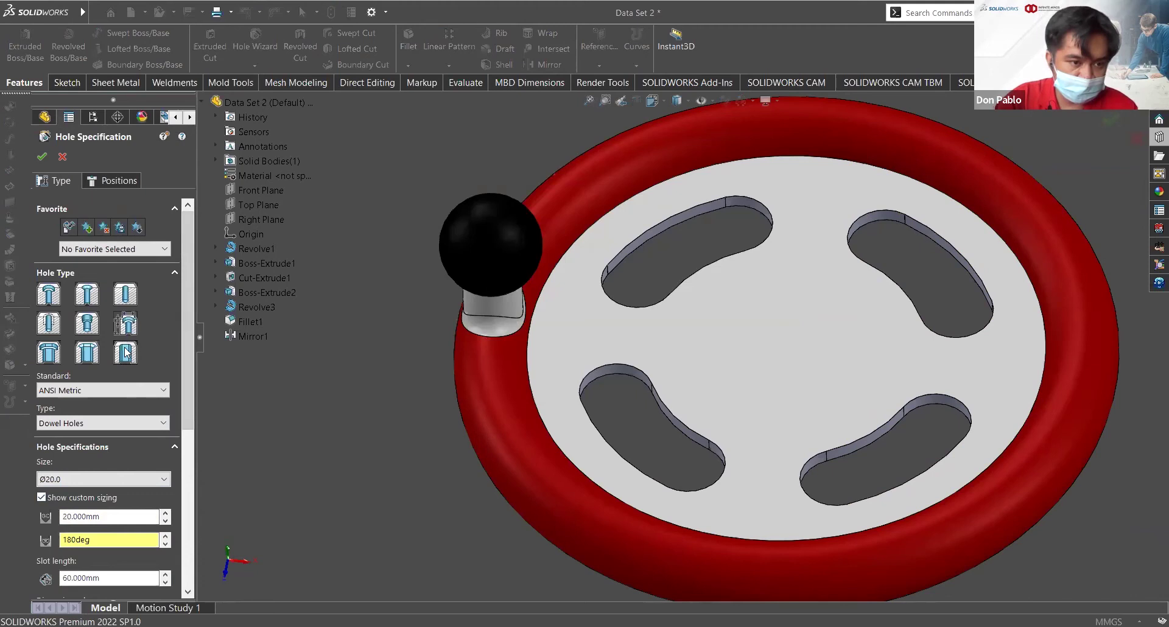
{"action": "left_click_drag", "start_coordinate": [190, 362], "coordinate": [186, 460]}
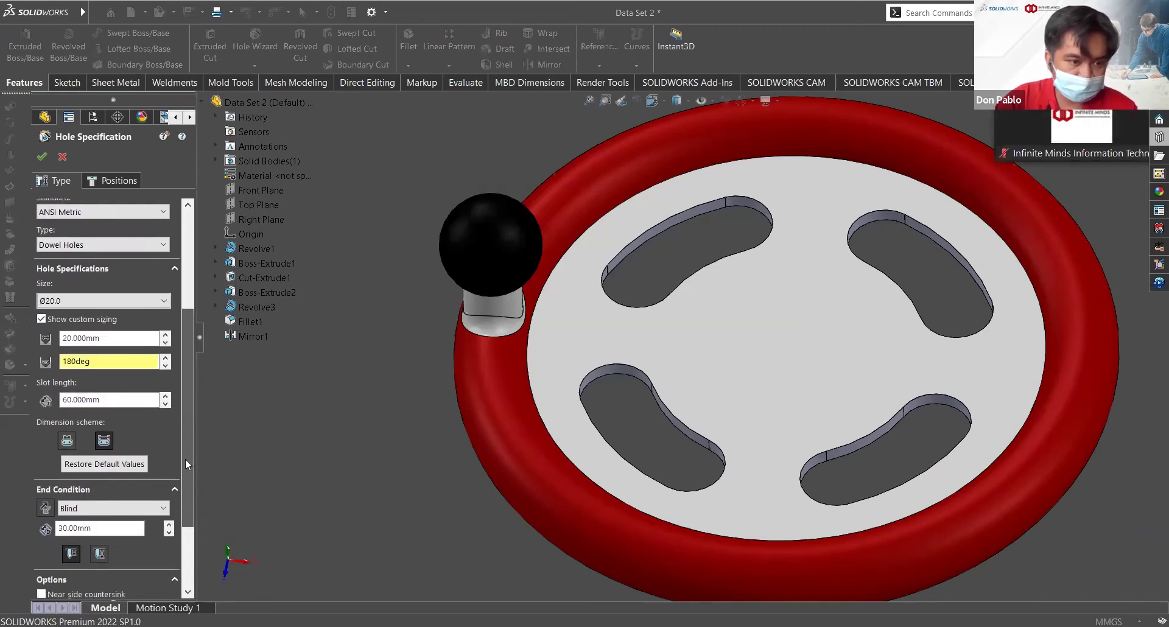
{"action": "left_click", "coordinate": [67, 444]}
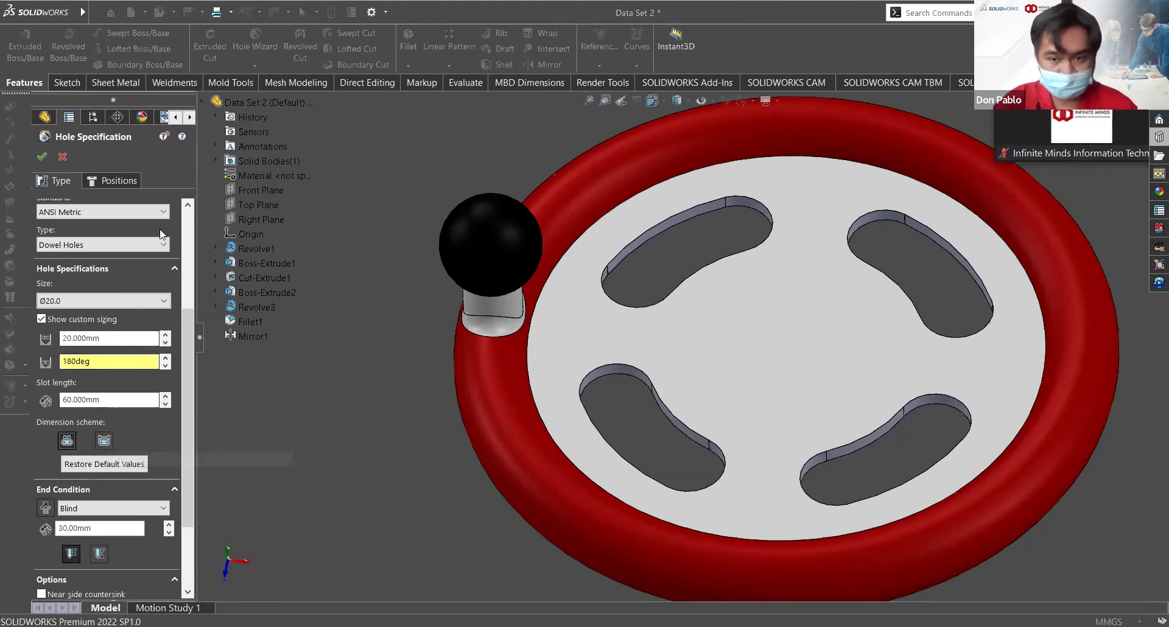
- Preview the dowel slot at the origin on the wheel disc's flat face, and alternate its orientation by 90 degrees between horizontal and vertical
{"action": "left_click", "coordinate": [120, 180]}
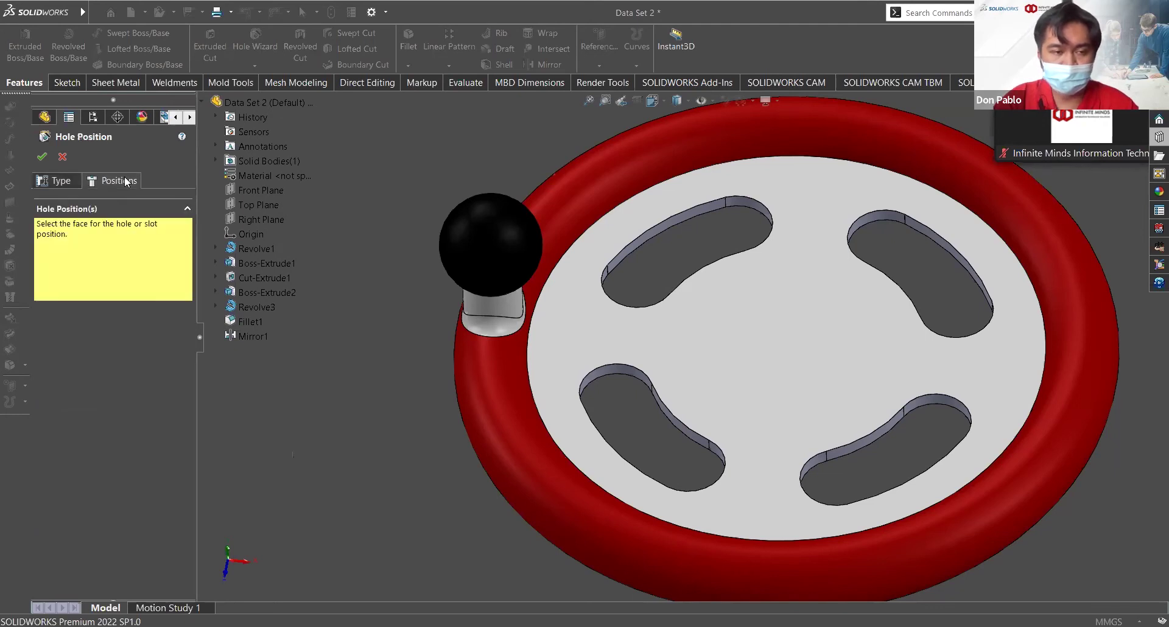
{"action": "left_click", "coordinate": [794, 354]}
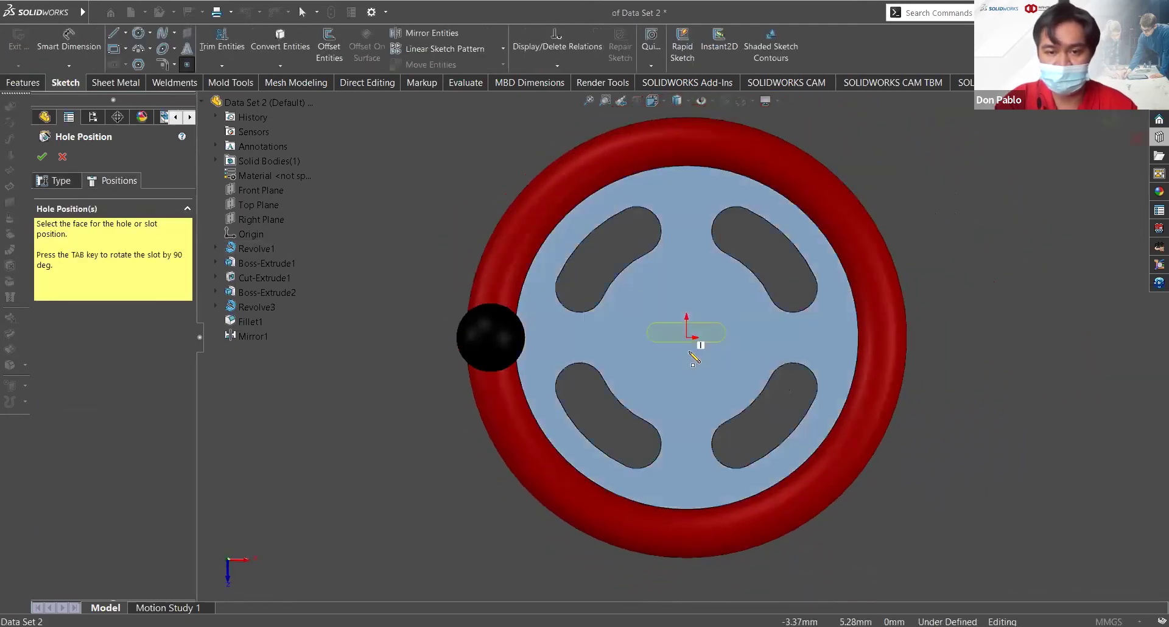
{"action": "scroll", "coordinate": [694, 358], "scroll_direction": "down", "scroll_amount": 5}
{"action": "key", "text": "Tab"}
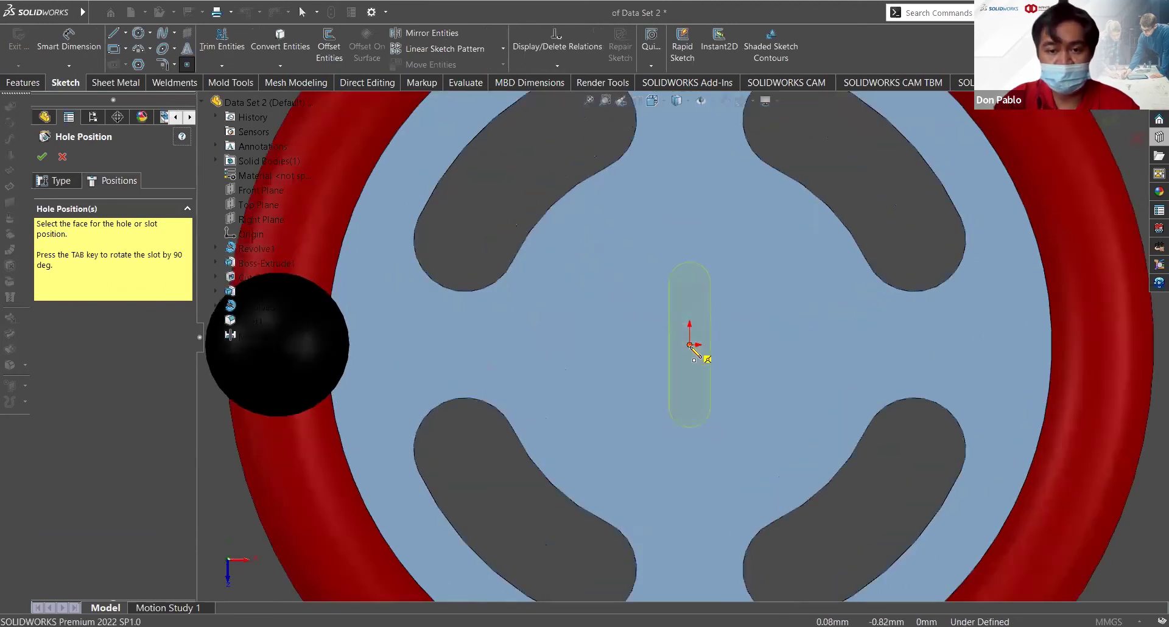
{"action": "key", "text": "Tab"}
{"action": "key", "text": "Tab"}
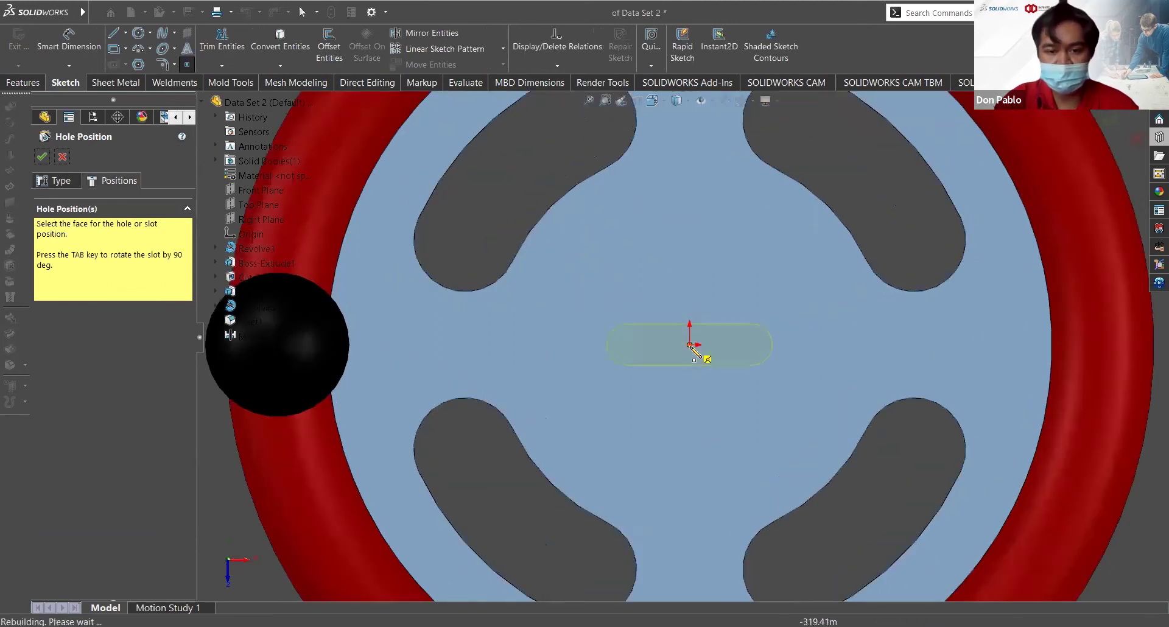
{"action": "key", "text": "Tab"}
{"action": "key", "text": "Tab"}
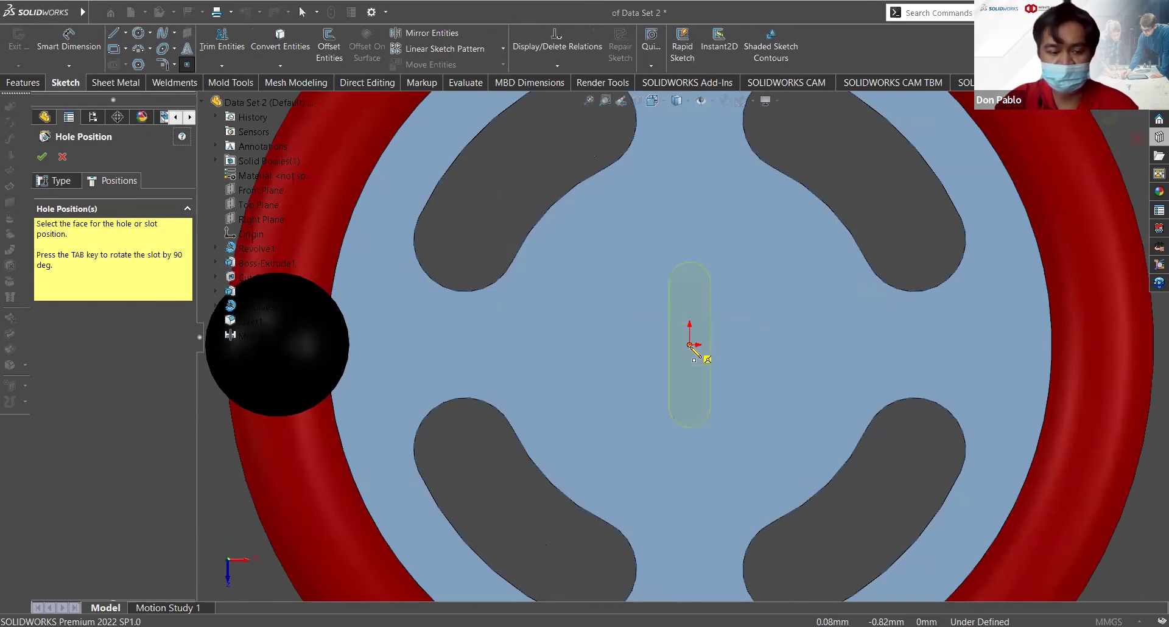
{"action": "key", "text": "Tab"}
{"action": "key", "text": "Tab"}
{"action": "key", "text": "Tab"}
{"action": "key", "text": "Tab"}
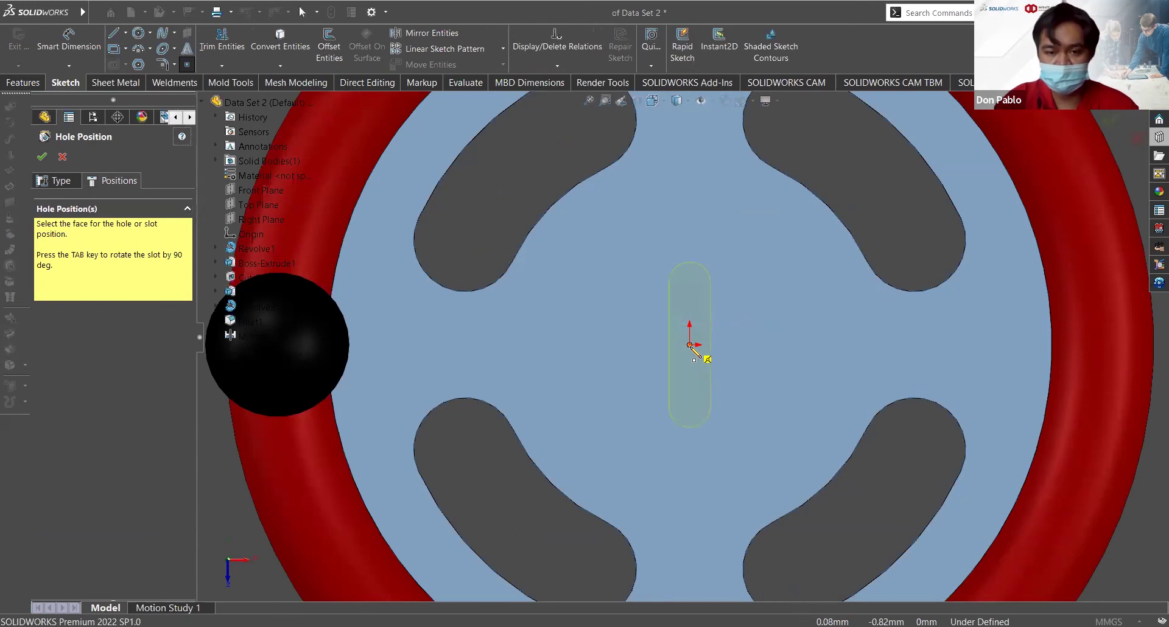
{"action": "key", "text": "Tab"}
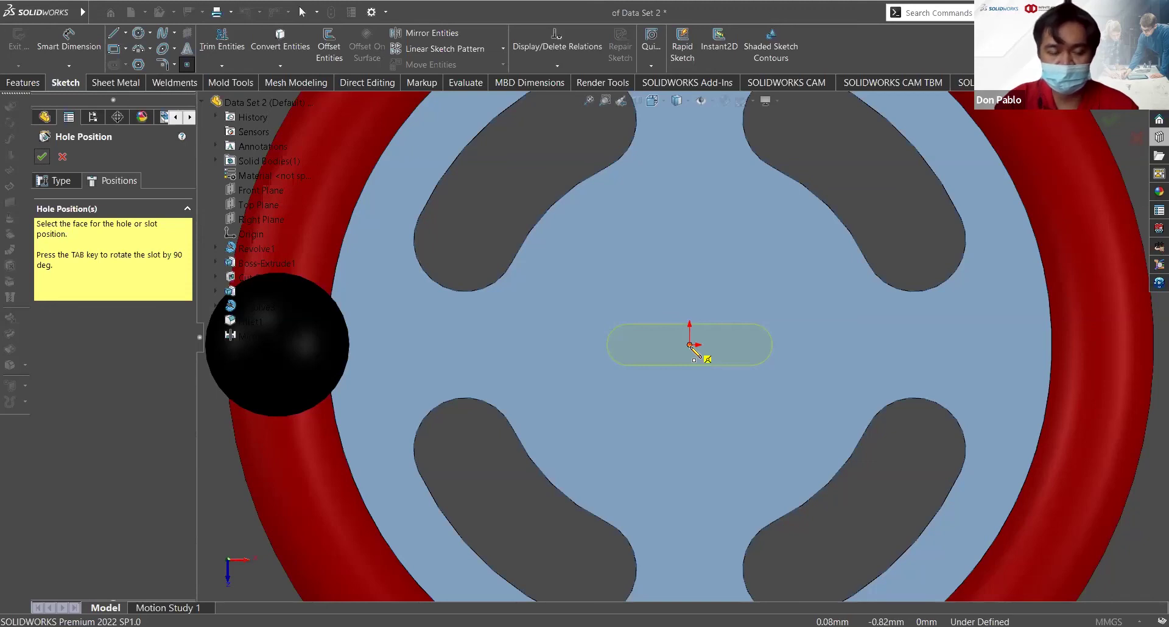
- Leave the slot placement, review the hole type specifications and end condition, and cancel the Hole Wizard feature
{"action": "key", "text": "Escape"}
{"action": "scroll", "coordinate": [697, 335], "scroll_direction": "down", "scroll_amount": 5}
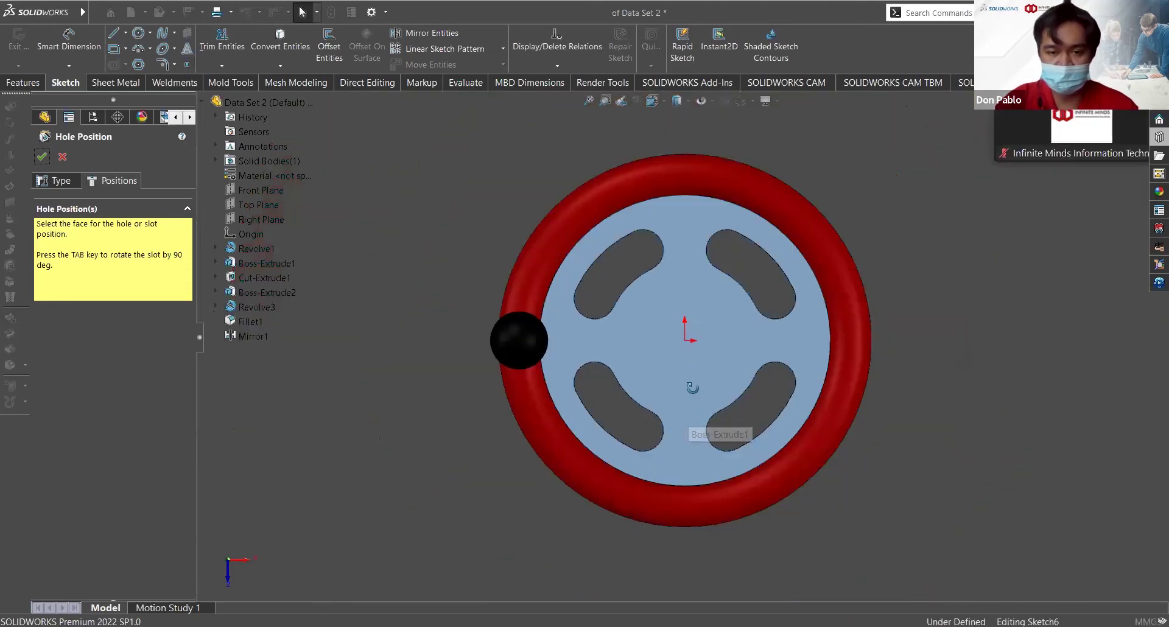
{"action": "middle_click_drag", "start_coordinate": [697, 335], "coordinate": [654, 256]}
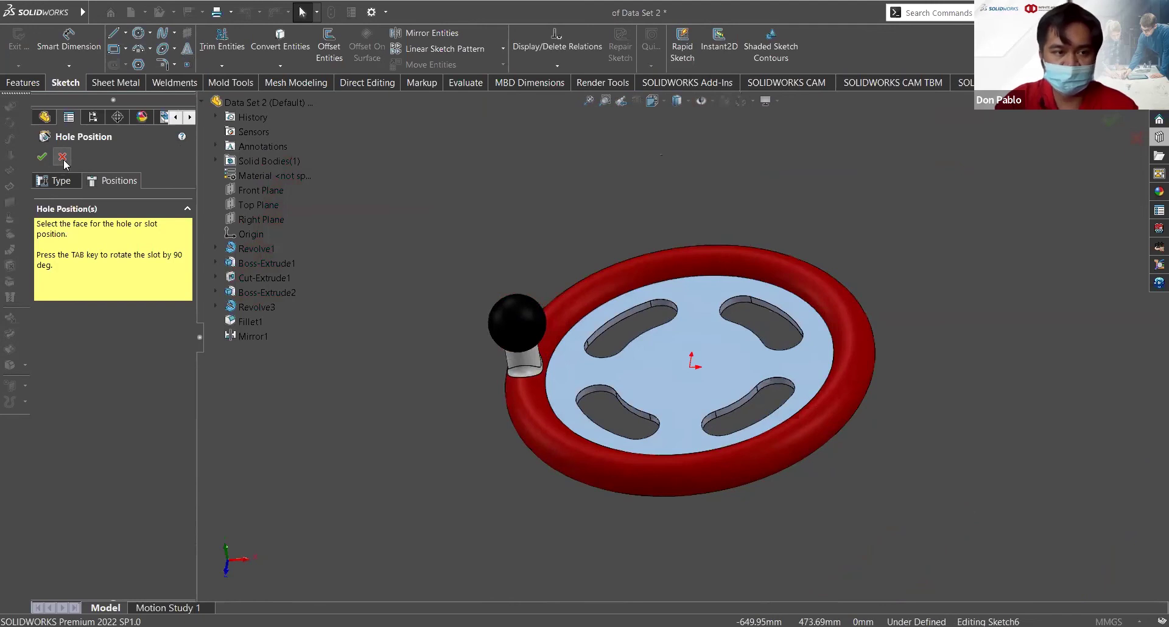
{"action": "left_click", "coordinate": [58, 180]}
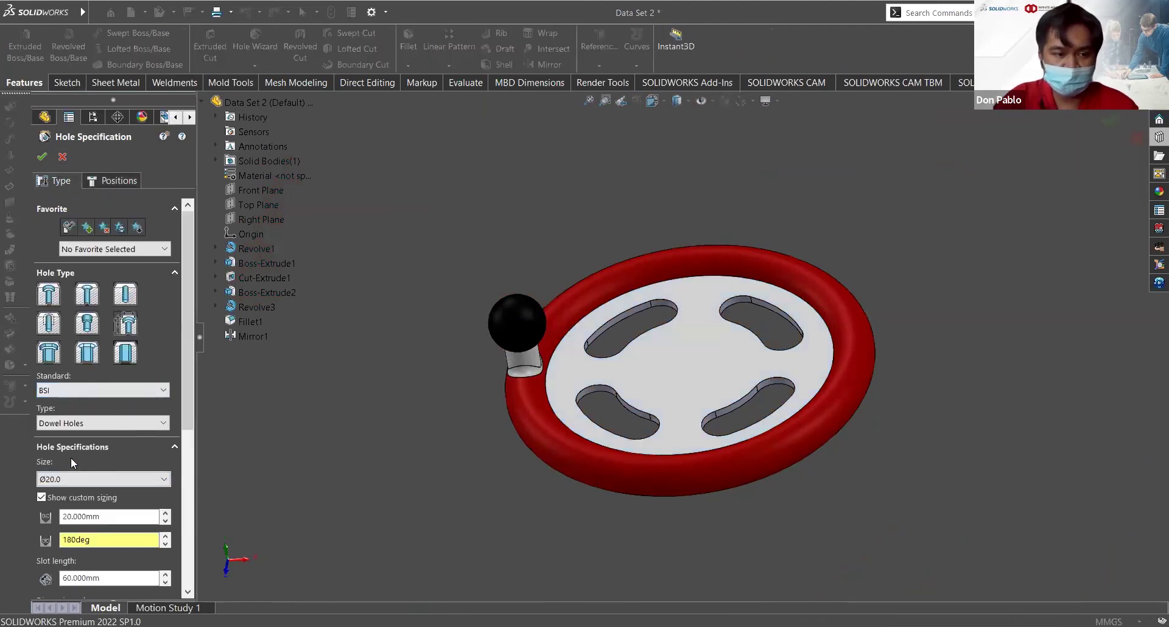
{"action": "scroll", "coordinate": [80, 463], "scroll_direction": "down", "scroll_amount": 5}
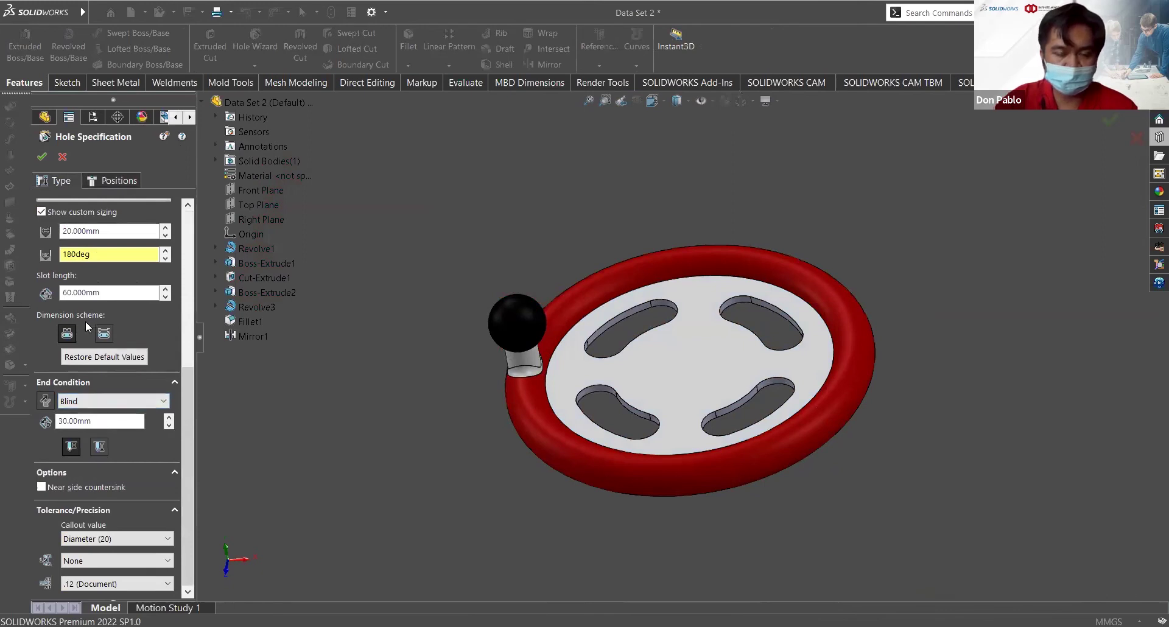
{"action": "left_click", "coordinate": [63, 160]}
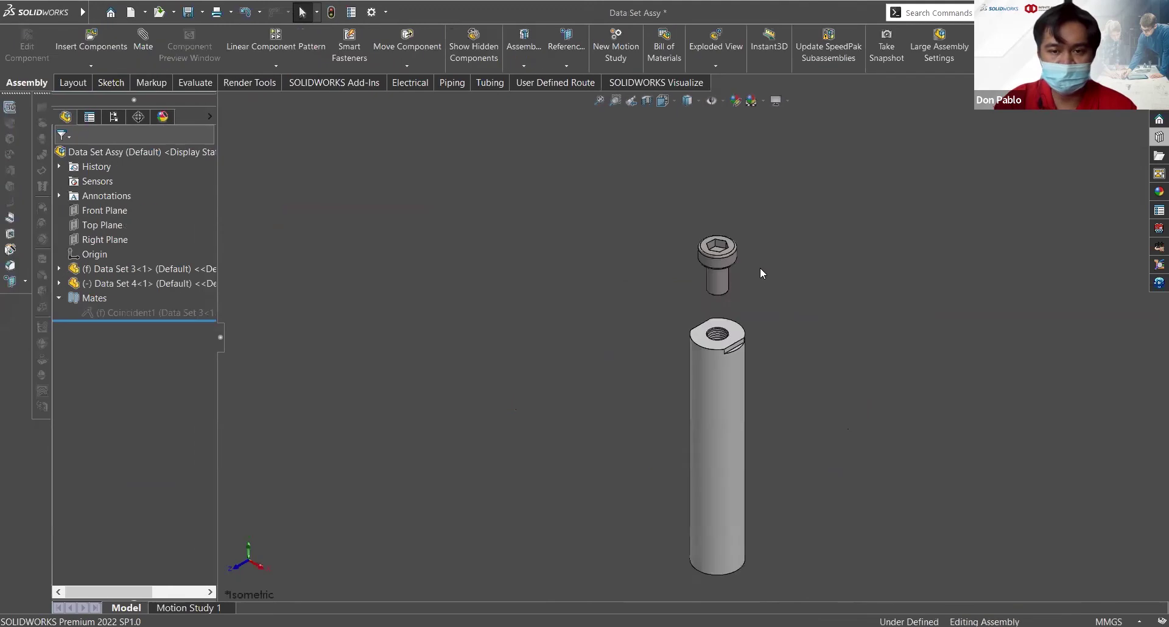
- Add a concentric mate between the screw's cylindrical shank and the shaft's threaded hole, leaving the rotation unlocked
{"action": "scroll", "coordinate": [736, 357], "scroll_direction": "down", "scroll_amount": 3}
{"action": "mouse_move", "coordinate": [653, 320]}
{"action": "left_mouse_down"}
{"action": "mouse_move", "coordinate": [748, 305]}
{"action": "mouse_move", "coordinate": [658, 315]}
{"action": "left_mouse_up"}
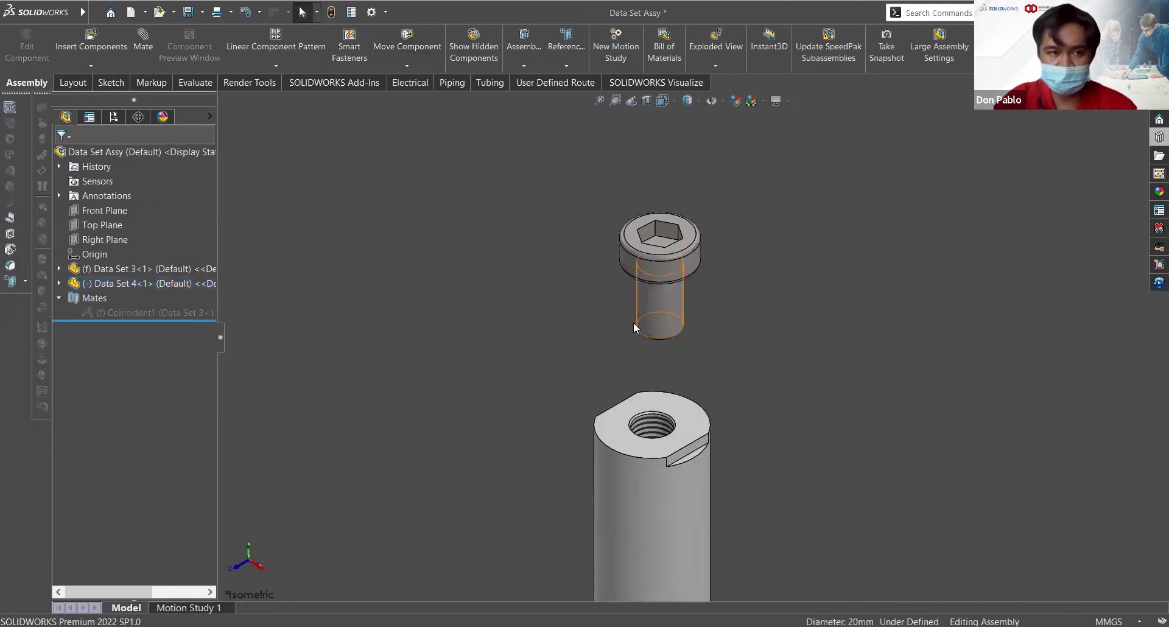
{"action": "left_click", "coordinate": [153, 51]}
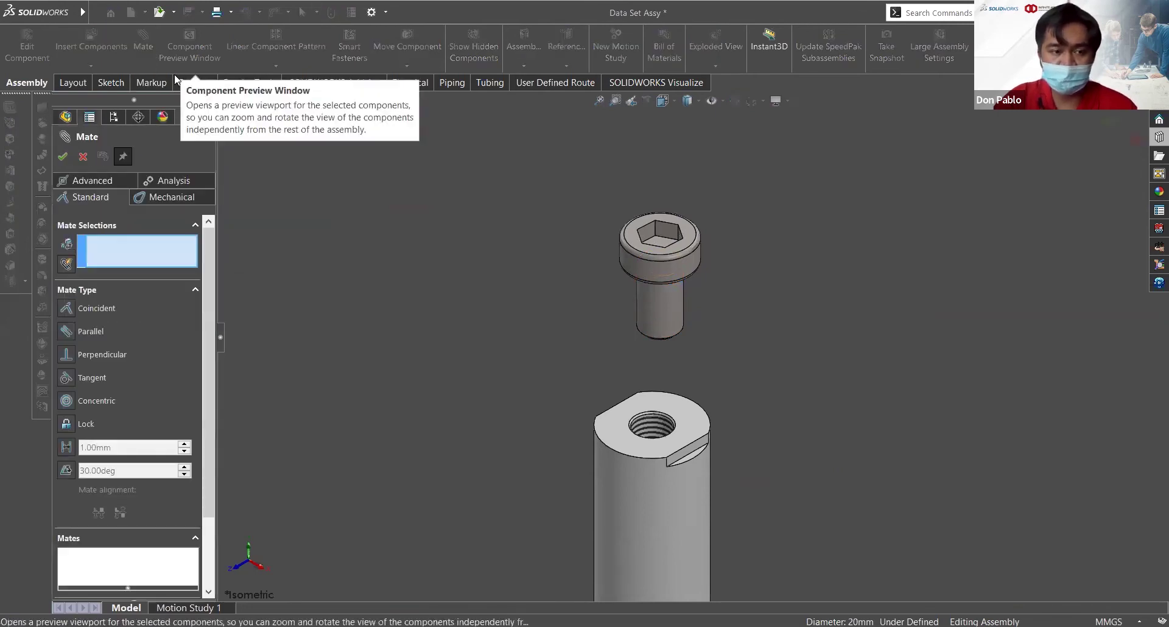
{"action": "left_click", "coordinate": [667, 314]}
{"action": "left_click", "coordinate": [652, 424]}
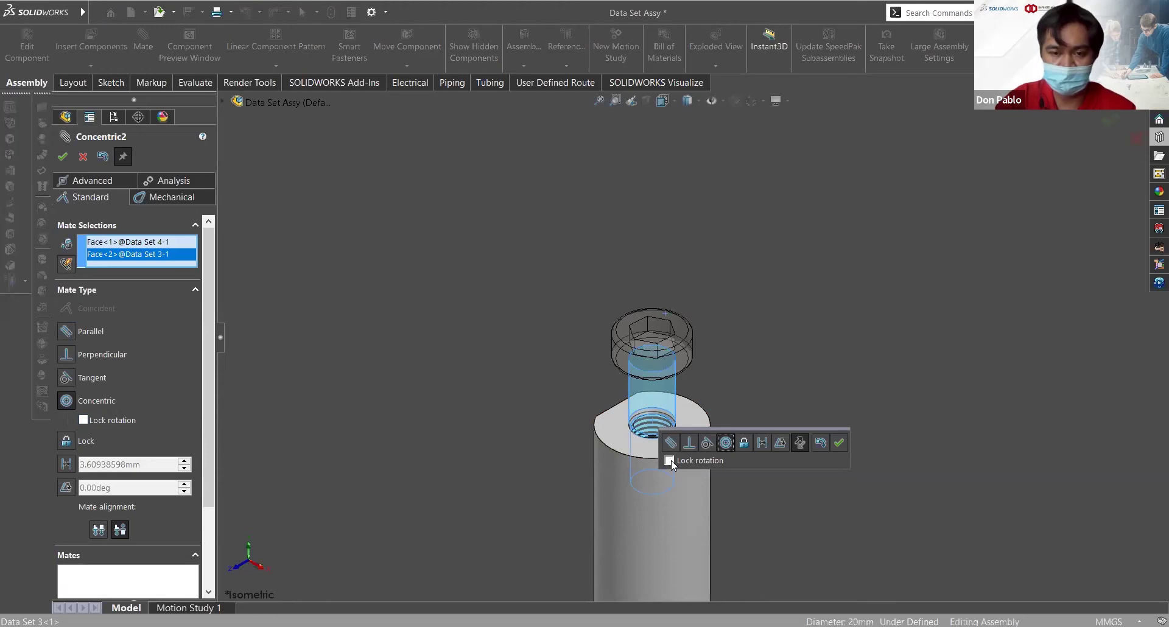
{"action": "left_click", "coordinate": [840, 443]}
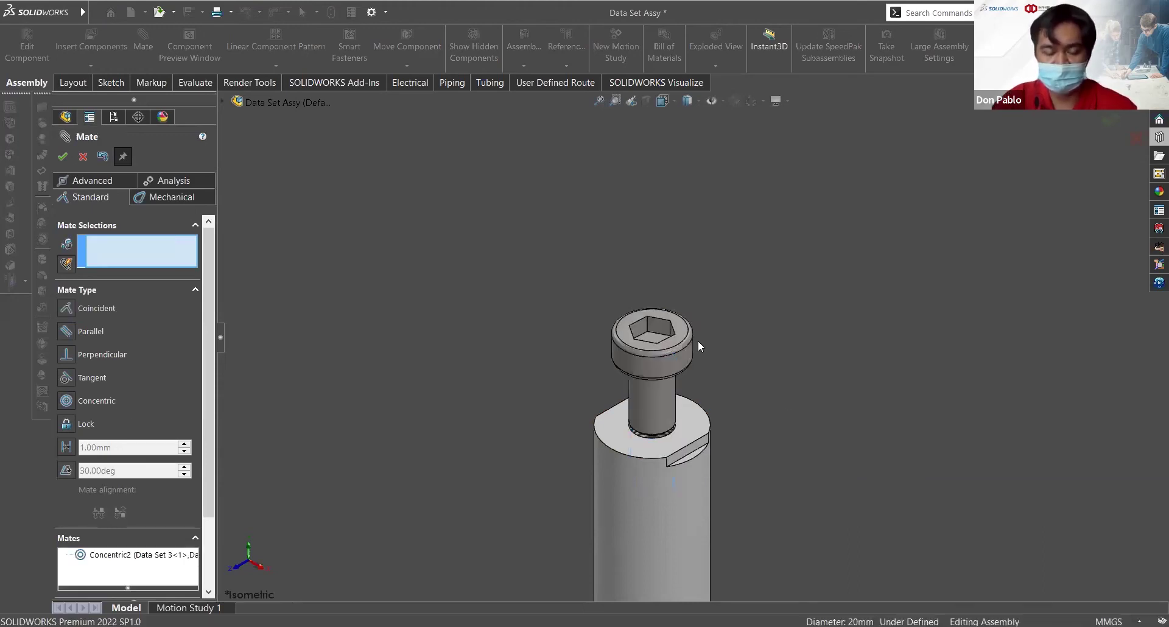
{"action": "left_click", "coordinate": [62, 156]}
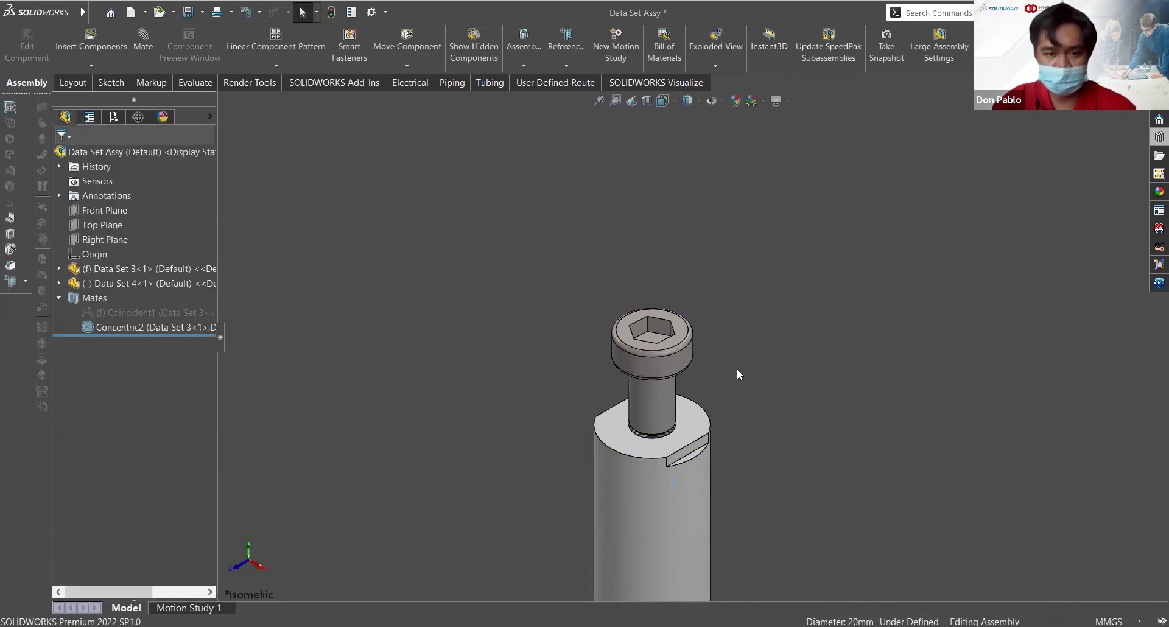
- Move the screw slightly along the hole, review the concentric mate's settings and close them
{"action": "mouse_move", "coordinate": [640, 365]}
{"action": "left_mouse_down"}
{"action": "mouse_move", "coordinate": [725, 348]}
{"action": "mouse_move", "coordinate": [655, 365]}
{"action": "mouse_move", "coordinate": [692, 311]}
{"action": "mouse_move", "coordinate": [647, 364]}
{"action": "left_mouse_up"}
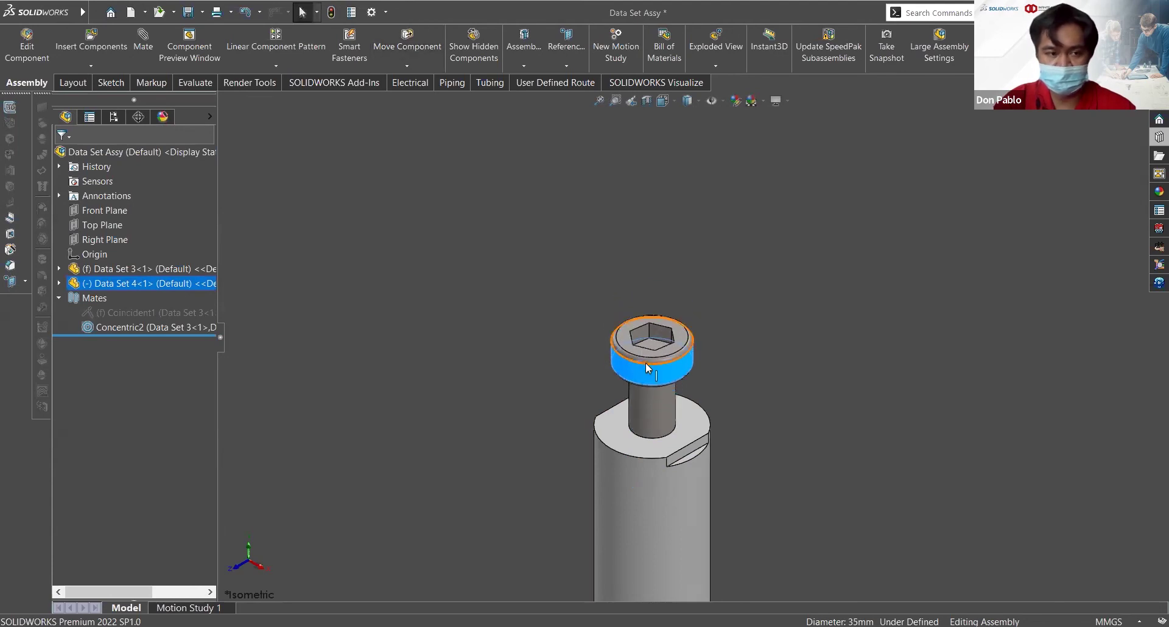
{"action": "left_click", "coordinate": [87, 327]}
{"action": "left_click", "coordinate": [95, 303]}
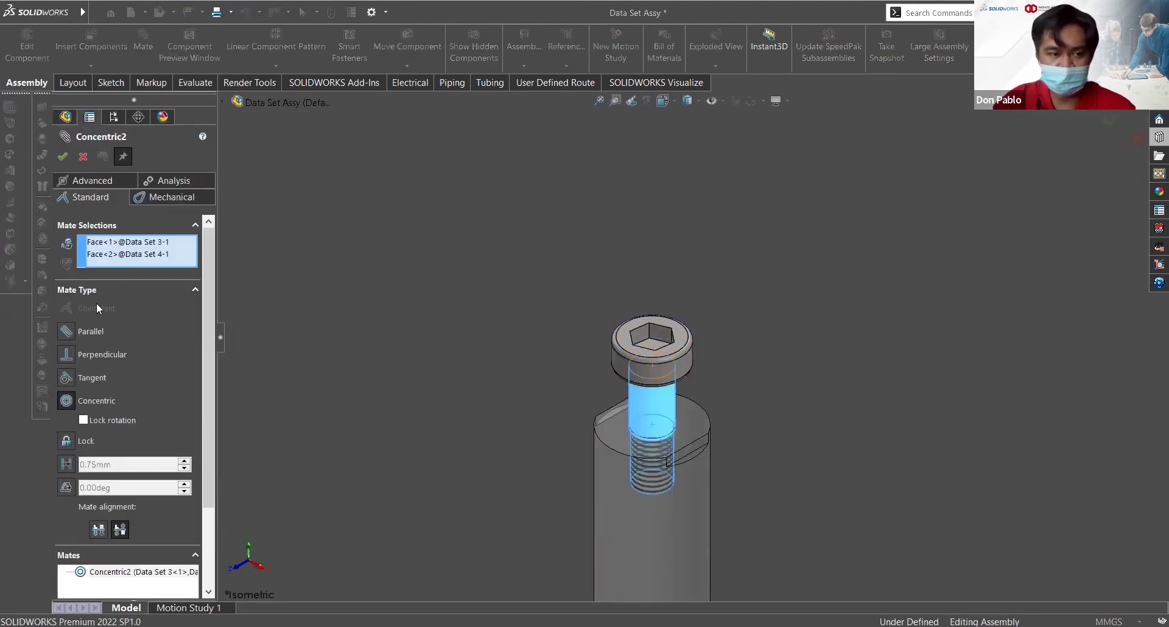
{"action": "left_click", "coordinate": [66, 158]}
{"action": "mouse_move", "coordinate": [683, 366]}
{"action": "left_mouse_down"}
{"action": "mouse_move", "coordinate": [692, 375]}
{"action": "mouse_move", "coordinate": [735, 329]}
{"action": "mouse_move", "coordinate": [725, 381]}
{"action": "mouse_move", "coordinate": [693, 373]}
{"action": "left_mouse_up"}
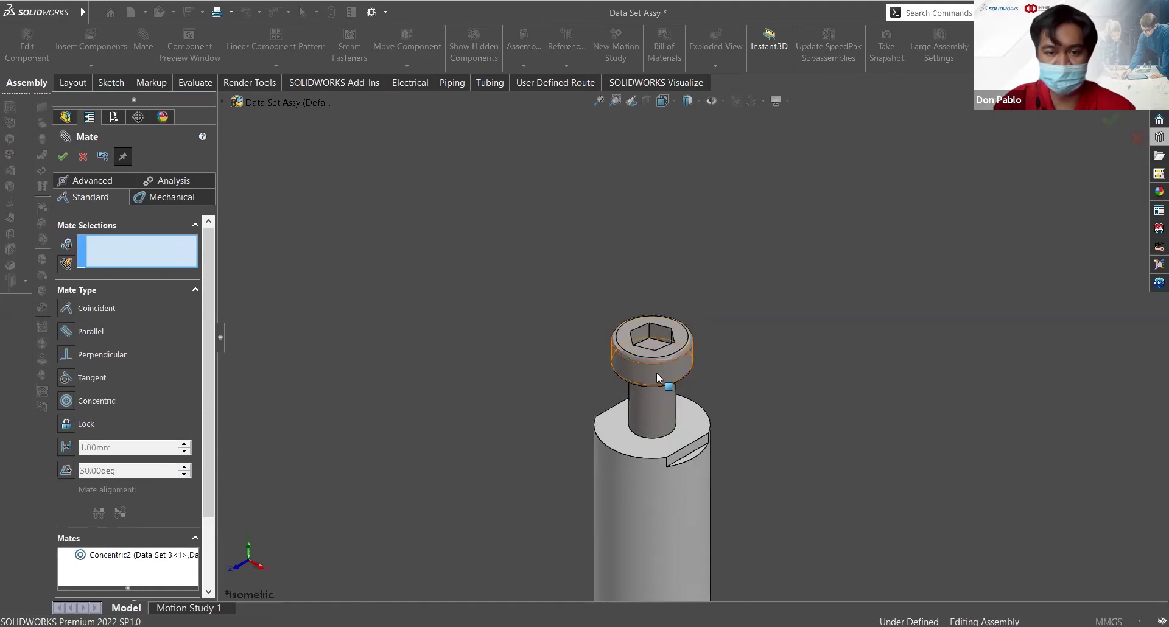
{"action": "left_click", "coordinate": [63, 157]}
- Turn and slide the screw in the threaded hole to test its remaining freedom of movement, and deselect it
{"action": "left_click_drag", "start_coordinate": [628, 359], "coordinate": [721, 370]}
{"action": "left_click", "coordinate": [665, 374]}
{"action": "left_click", "coordinate": [826, 382]}
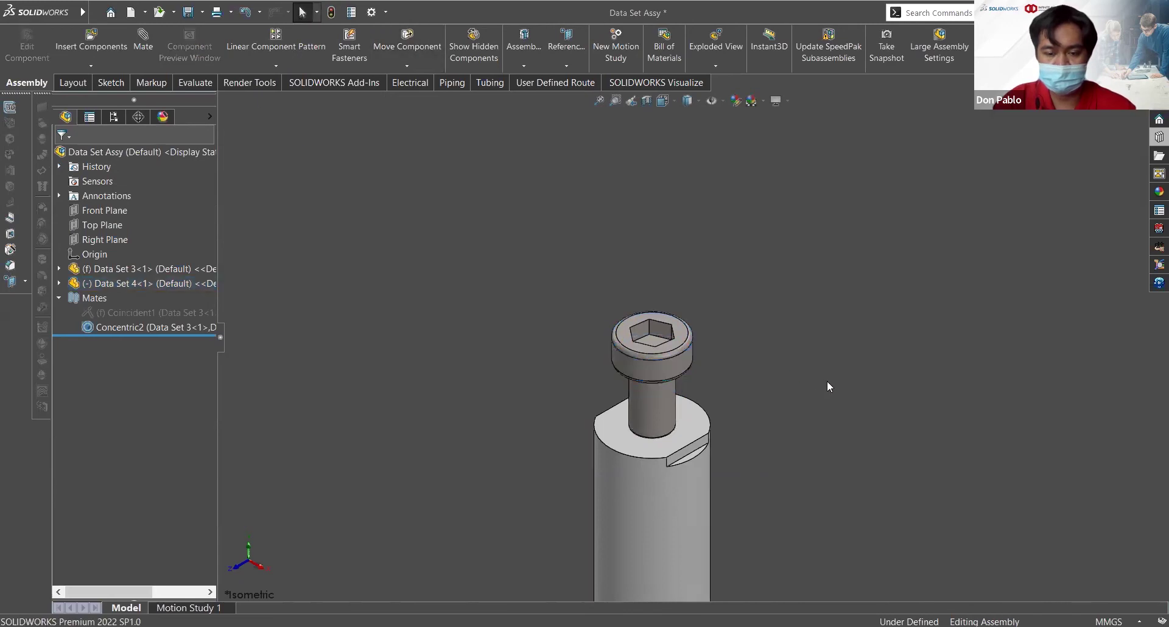
{"action": "scroll", "coordinate": [780, 375], "scroll_direction": "up", "scroll_amount": 2}
{"action": "scroll", "coordinate": [746, 434], "scroll_direction": "up", "scroll_amount": 2}
{"action": "scroll", "coordinate": [749, 427], "scroll_direction": "down", "scroll_amount": 1}
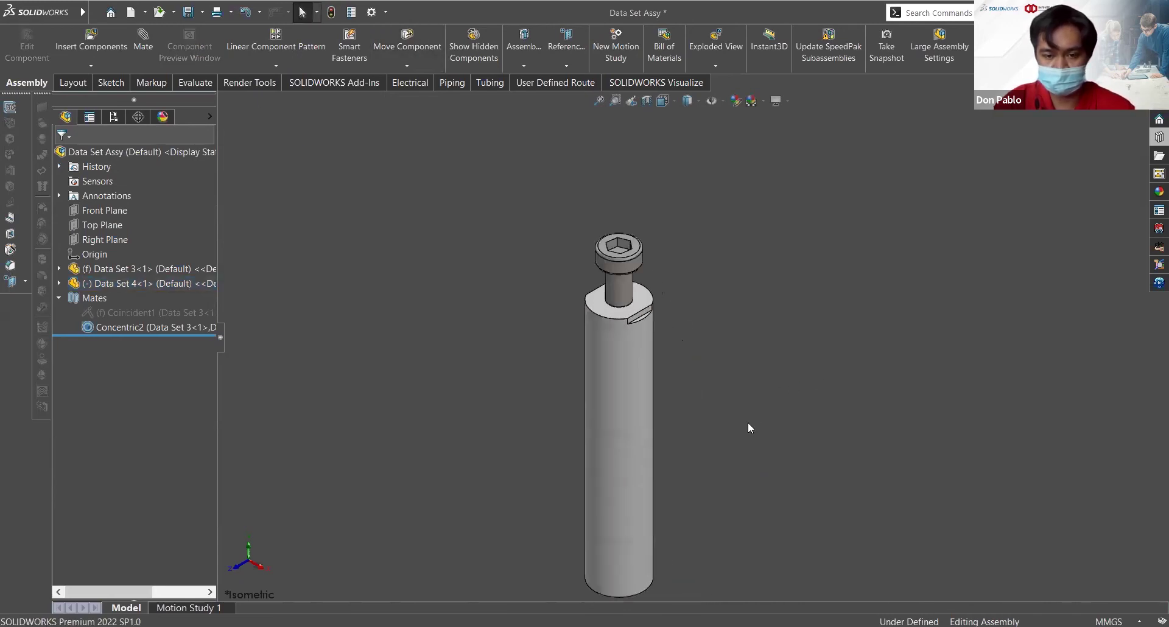
{"action": "scroll", "coordinate": [676, 341], "scroll_direction": "up", "scroll_amount": 1}
{"action": "scroll", "coordinate": [669, 293], "scroll_direction": "down", "scroll_amount": 2}
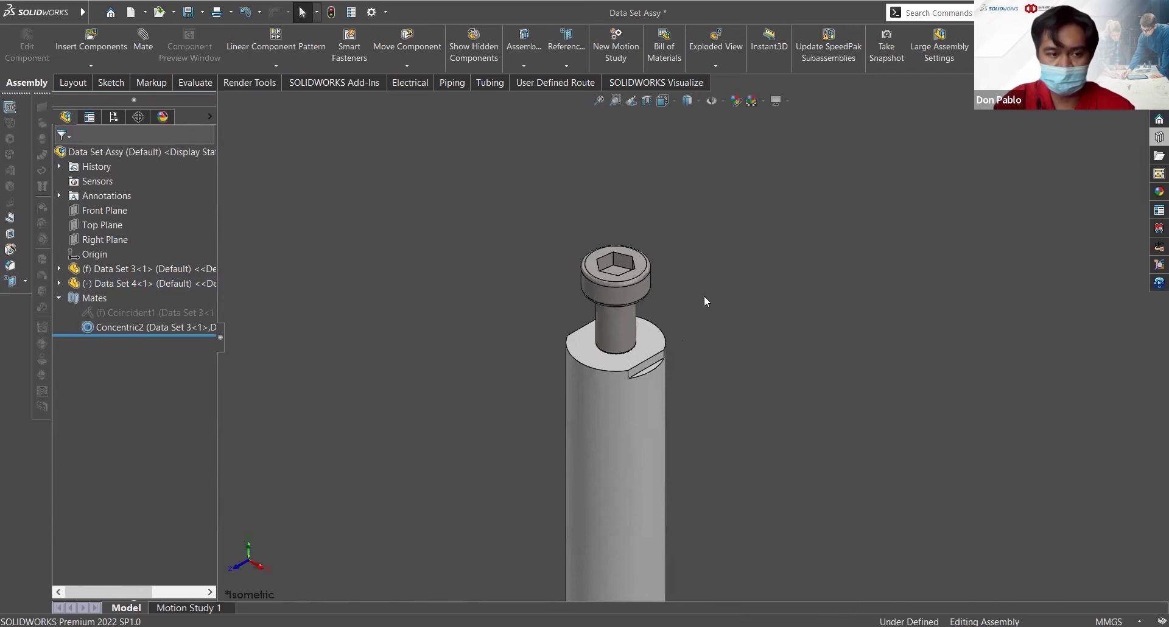
{"action": "scroll", "coordinate": [665, 286], "scroll_direction": "down", "scroll_amount": 2}
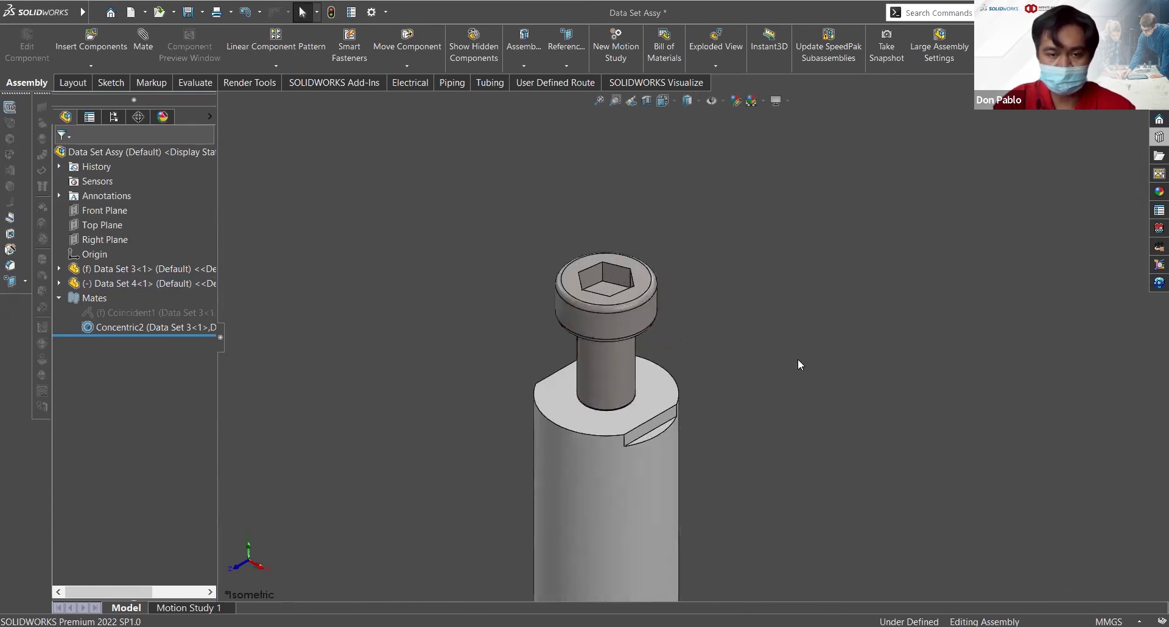